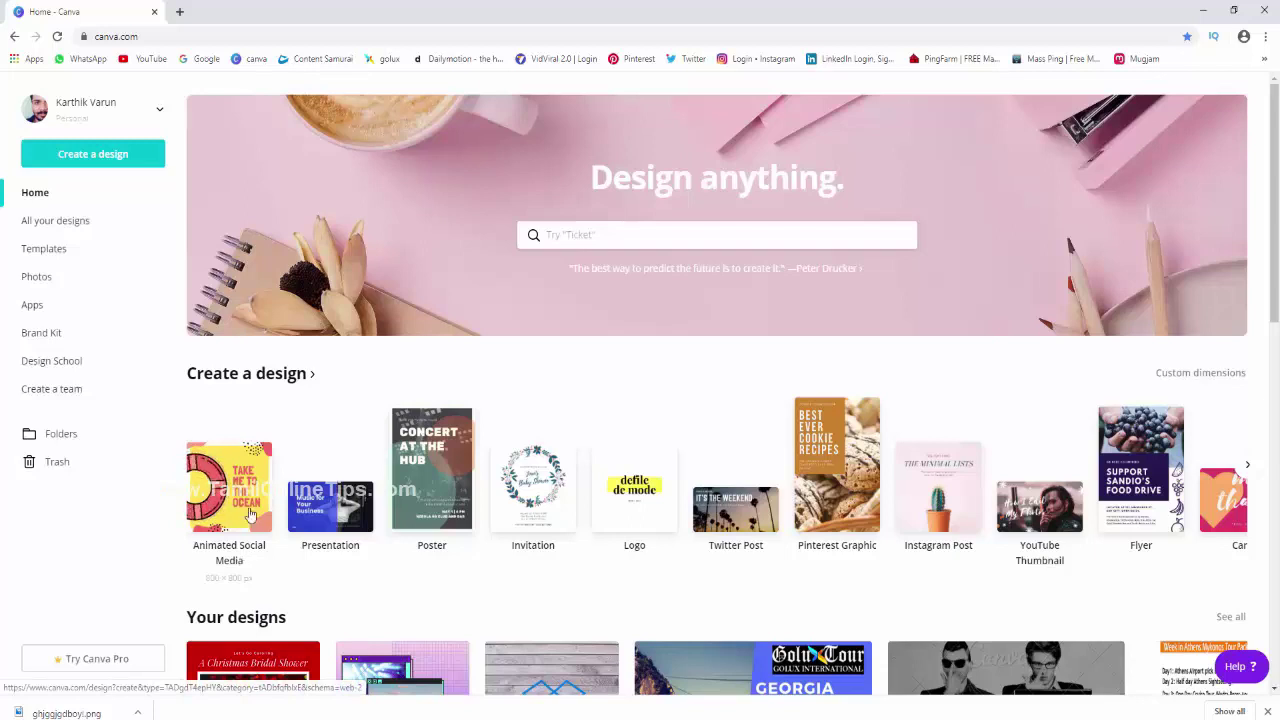
Step: Open the Animated Social Media design from Create a design in a new browser tab
right_click(243, 500)
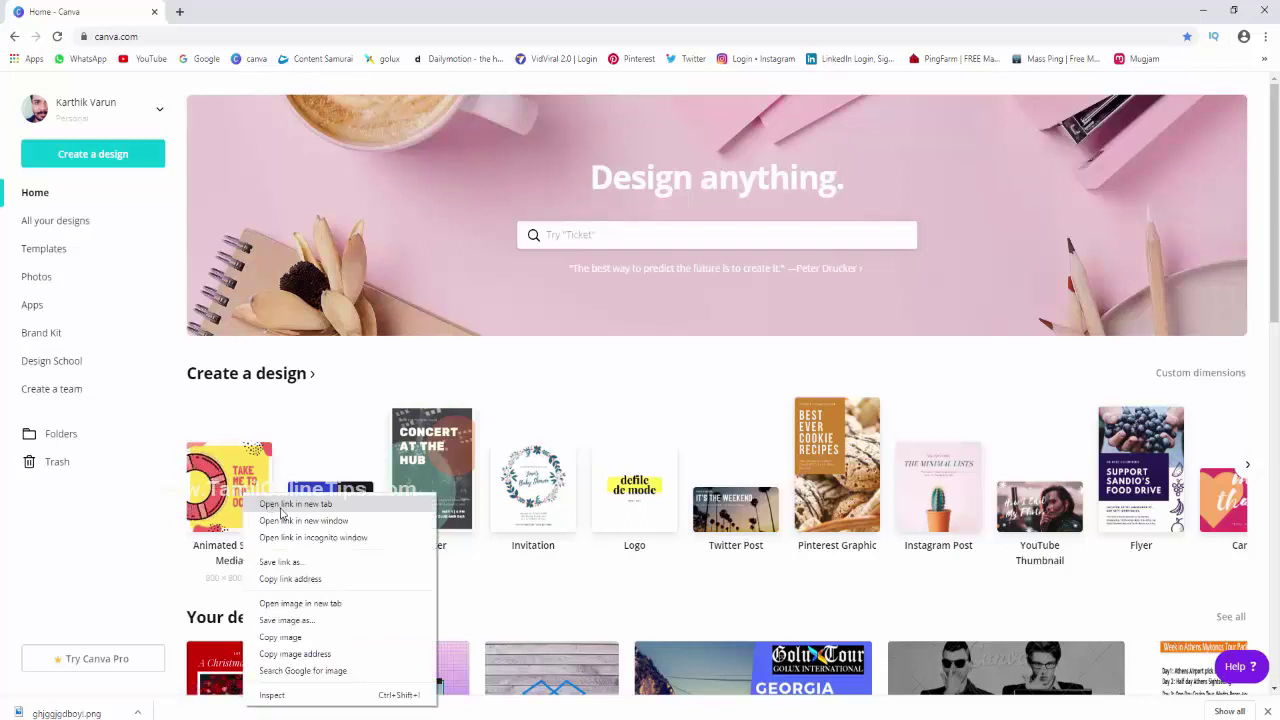
left_click(282, 505)
Step: Switch to the new design tab and browse down through the animated templates
left_click(208, 9)
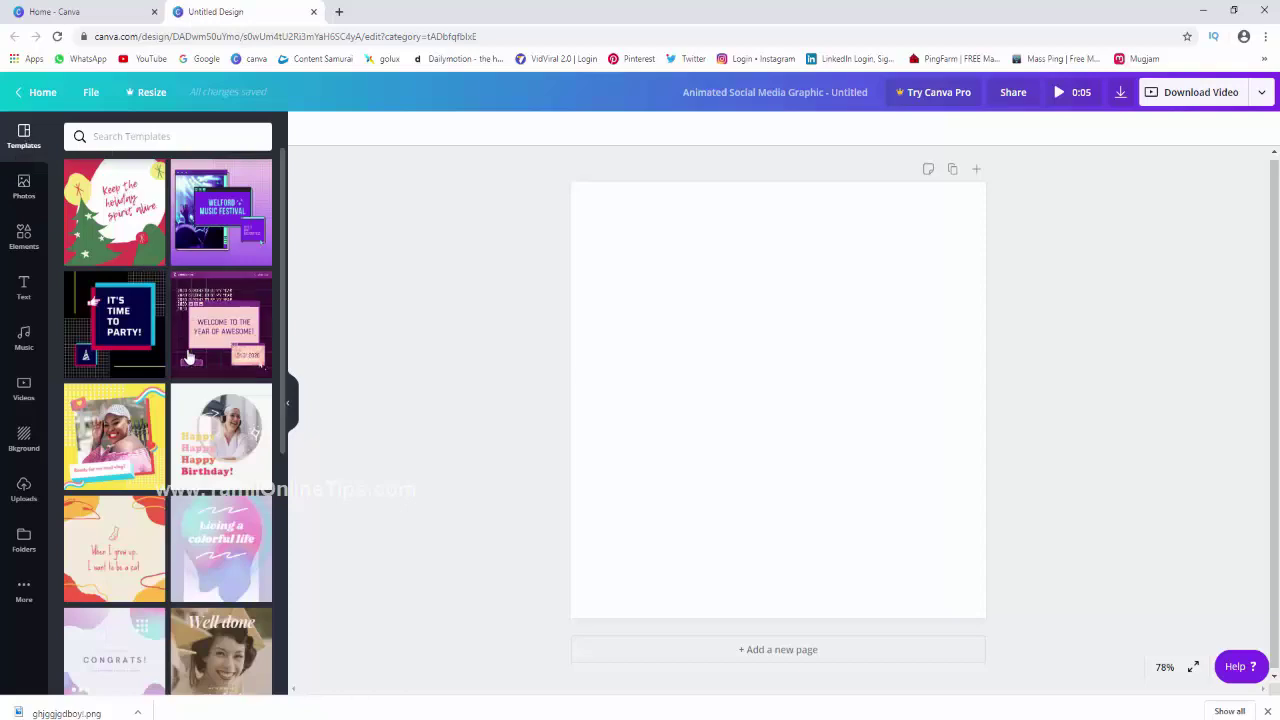
scroll(188, 357, "down", 2)
scroll(185, 390, "down", 2)
scroll(182, 430, "down", 2)
scroll(178, 461, "down", 2)
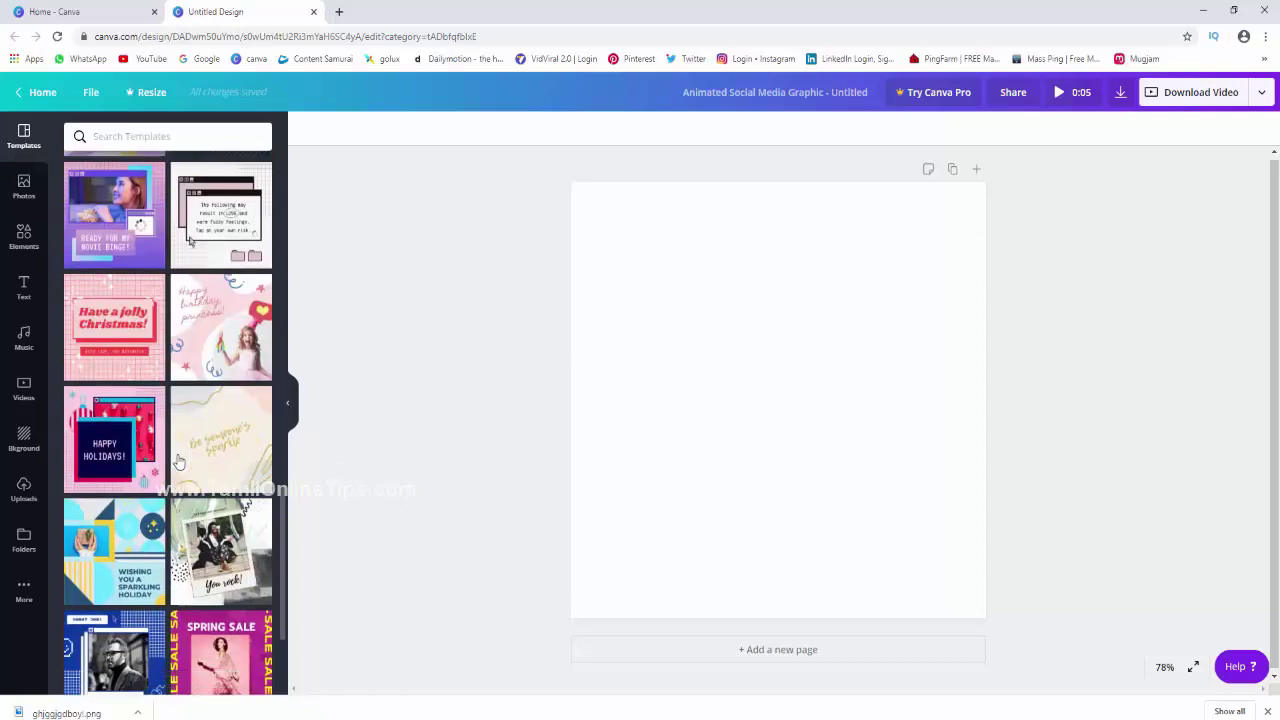
scroll(178, 461, "down", 3)
scroll(178, 461, "down", 3)
scroll(179, 460, "down", 3)
scroll(180, 460, "down", 3)
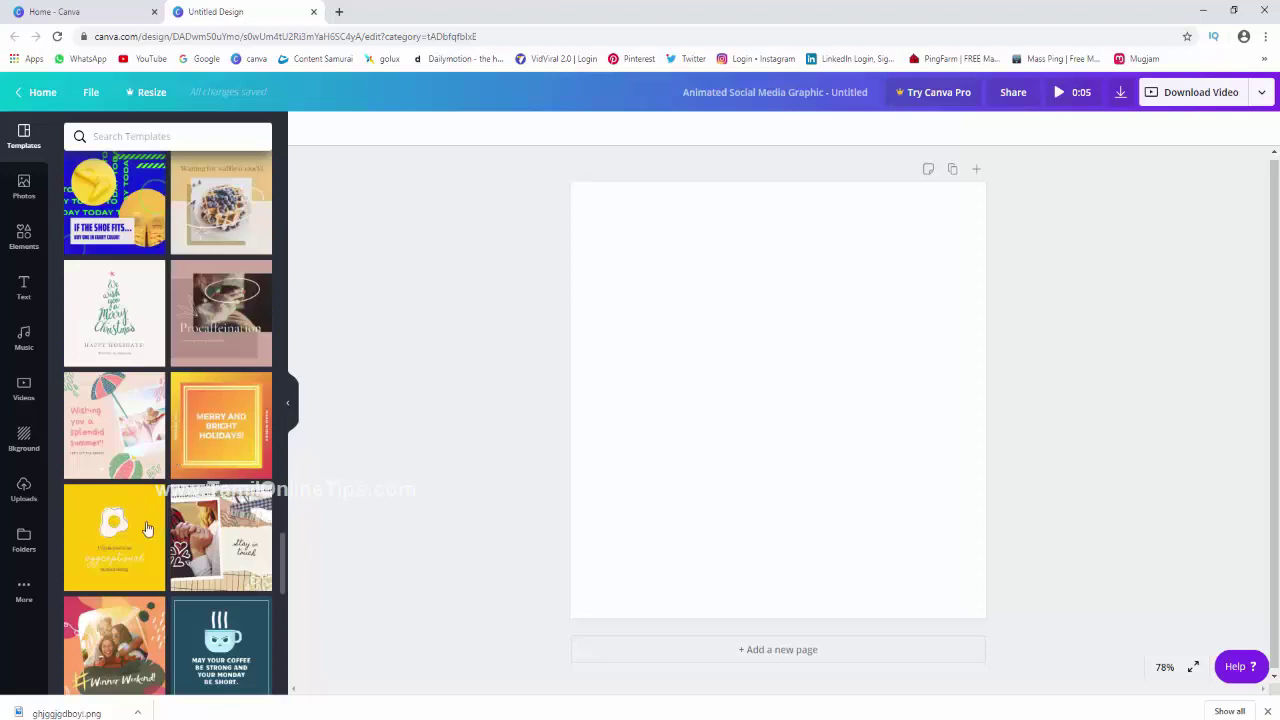
Step: Try the Merry and Bright Holidays and another holiday template, settling on 'If the shoe fits'
left_click(247, 428)
left_click(238, 226)
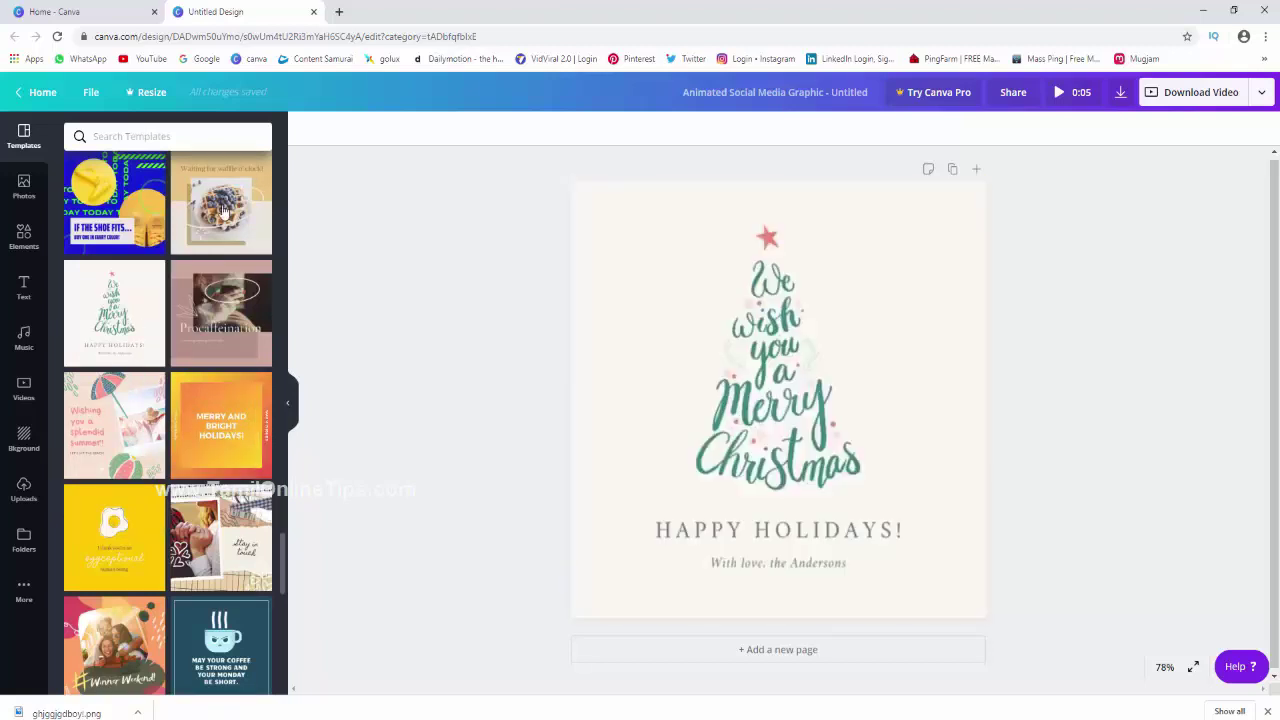
left_click(122, 200)
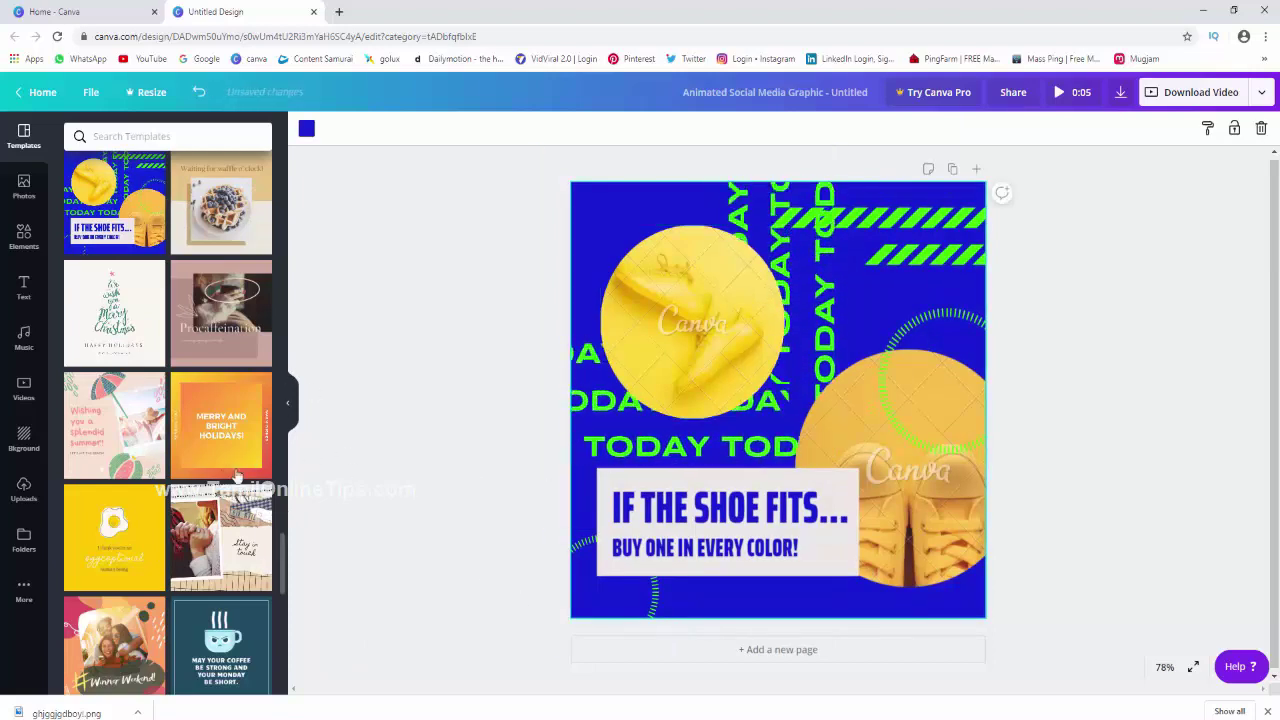
scroll(210, 285, "up", 5)
scroll(210, 285, "up", 5)
scroll(210, 285, "up", 5)
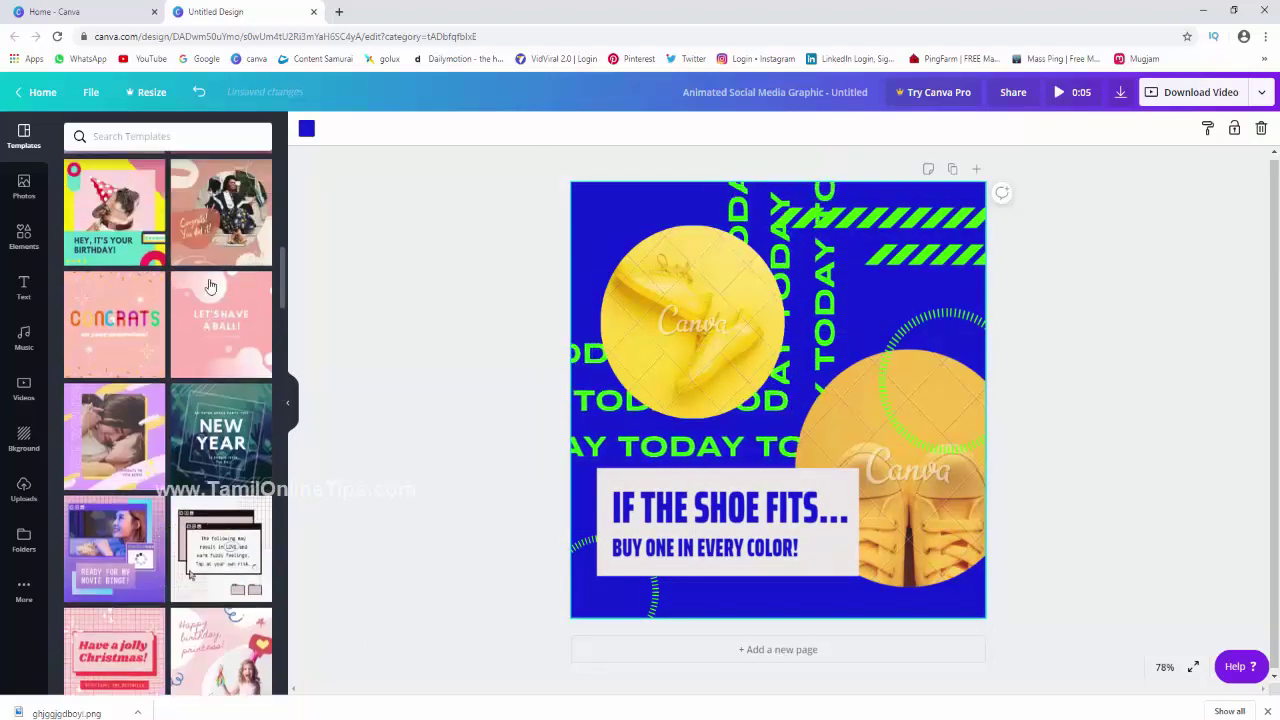
scroll(210, 287, "up", 5)
scroll(210, 285, "up", 3)
scroll(190, 380, "up", 2)
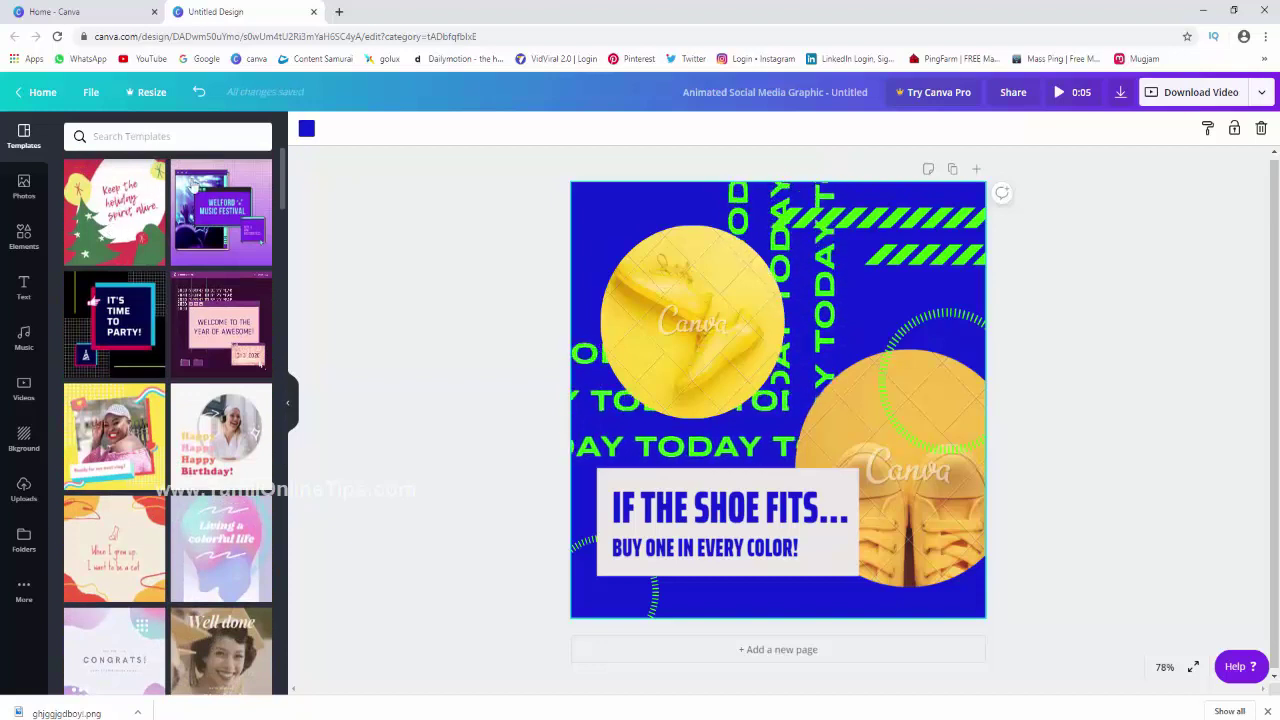
Step: Apply the black neon-grid 'It's Time To Party!' template and select its frame
left_click(115, 320)
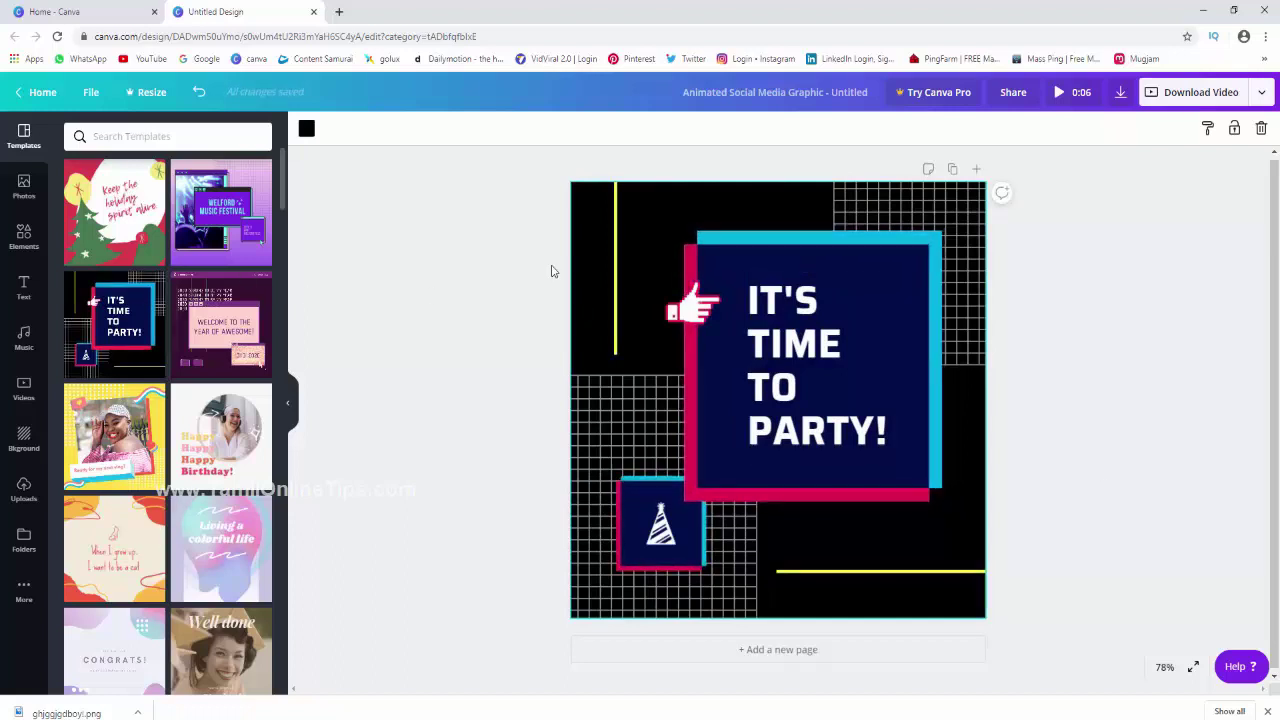
left_click(776, 237)
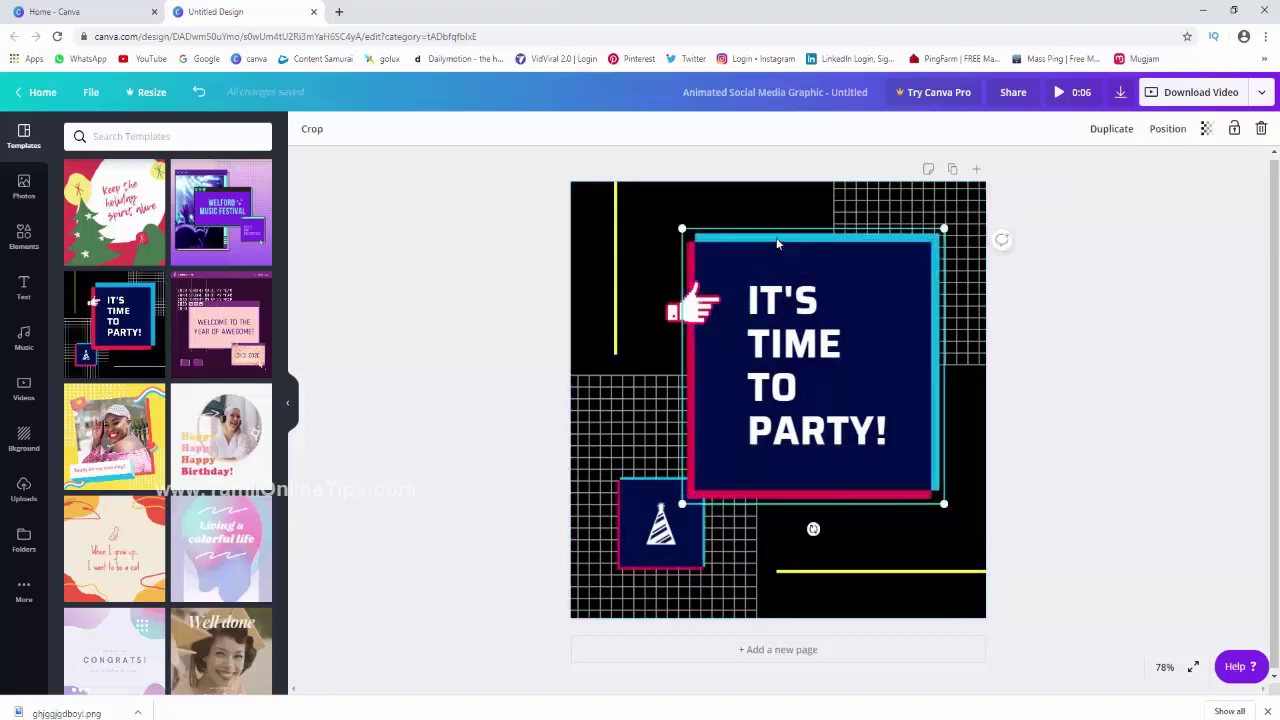
Step: Retype the party headline as 'MY ONLINE TIPS' and drag its text box larger
left_click(816, 378)
left_click(816, 378)
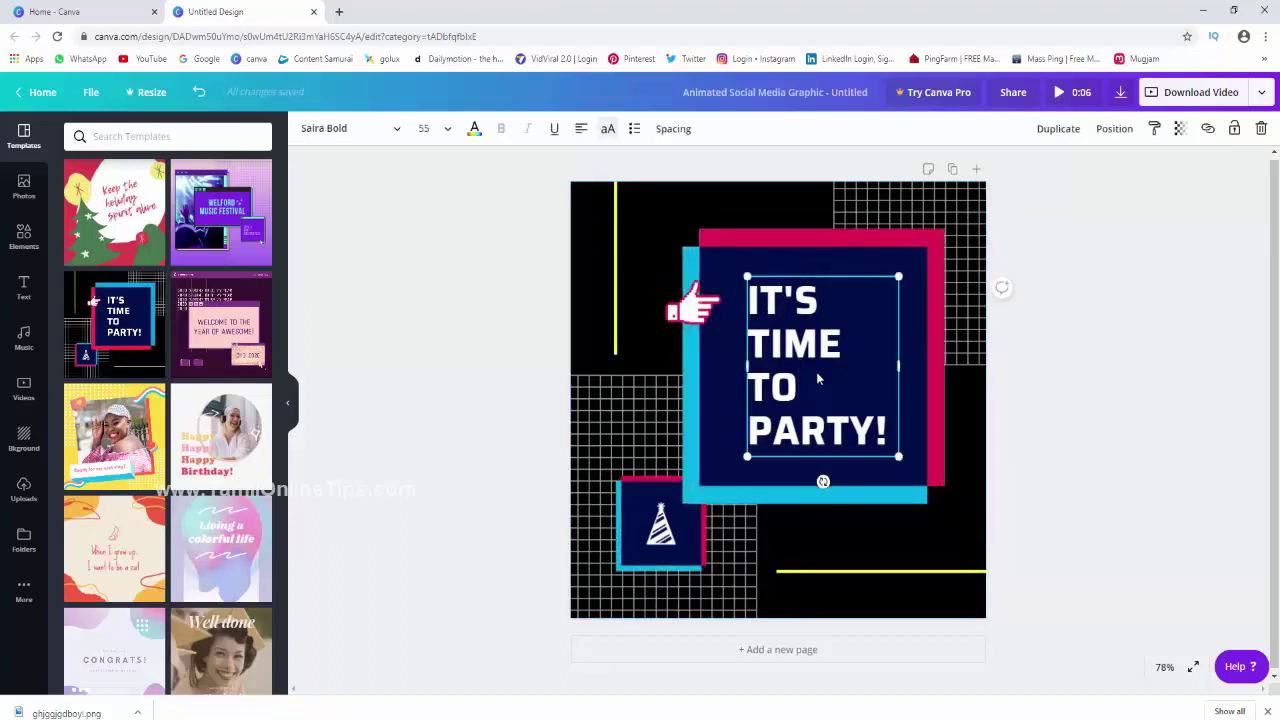
key("BackSpace")
key("BackSpace")
key("BackSpace")
key("BackSpace")
key("BackSpace")
key("BackSpace")
key("BackSpace")
key("BackSpace")
key("BackSpace")
key("BackSpace")
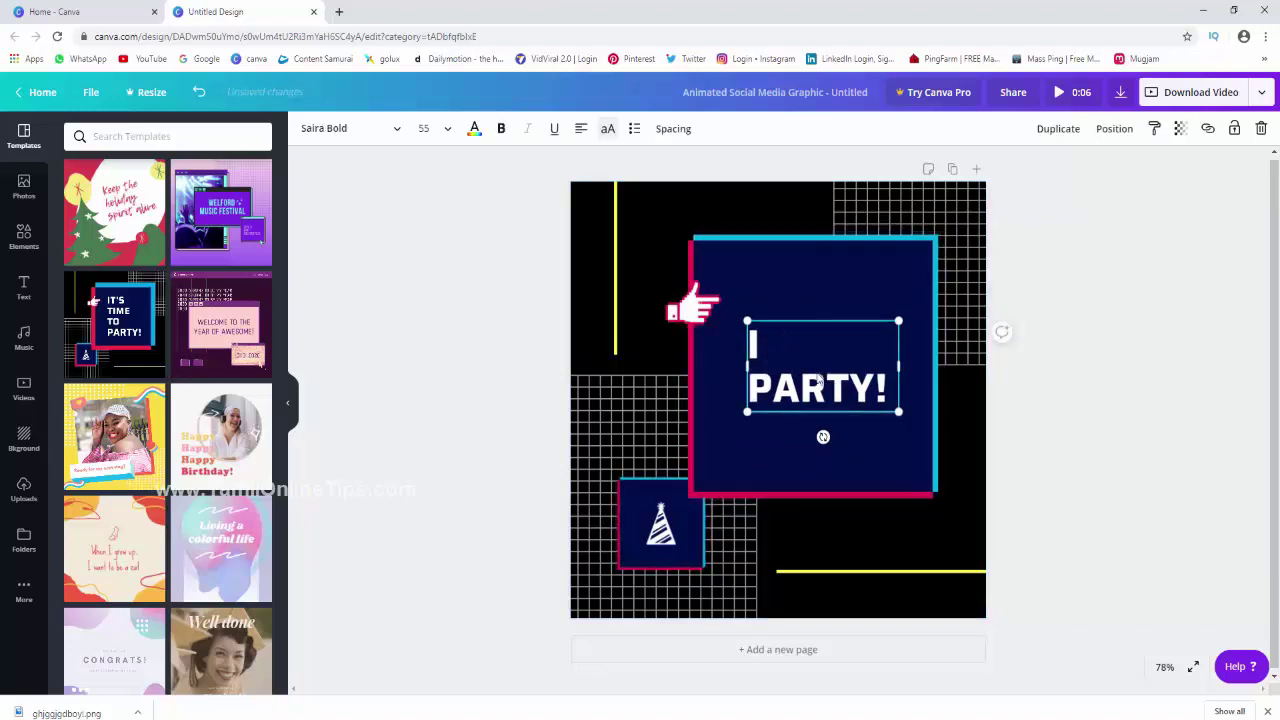
key("BackSpace")
key("BackSpace")
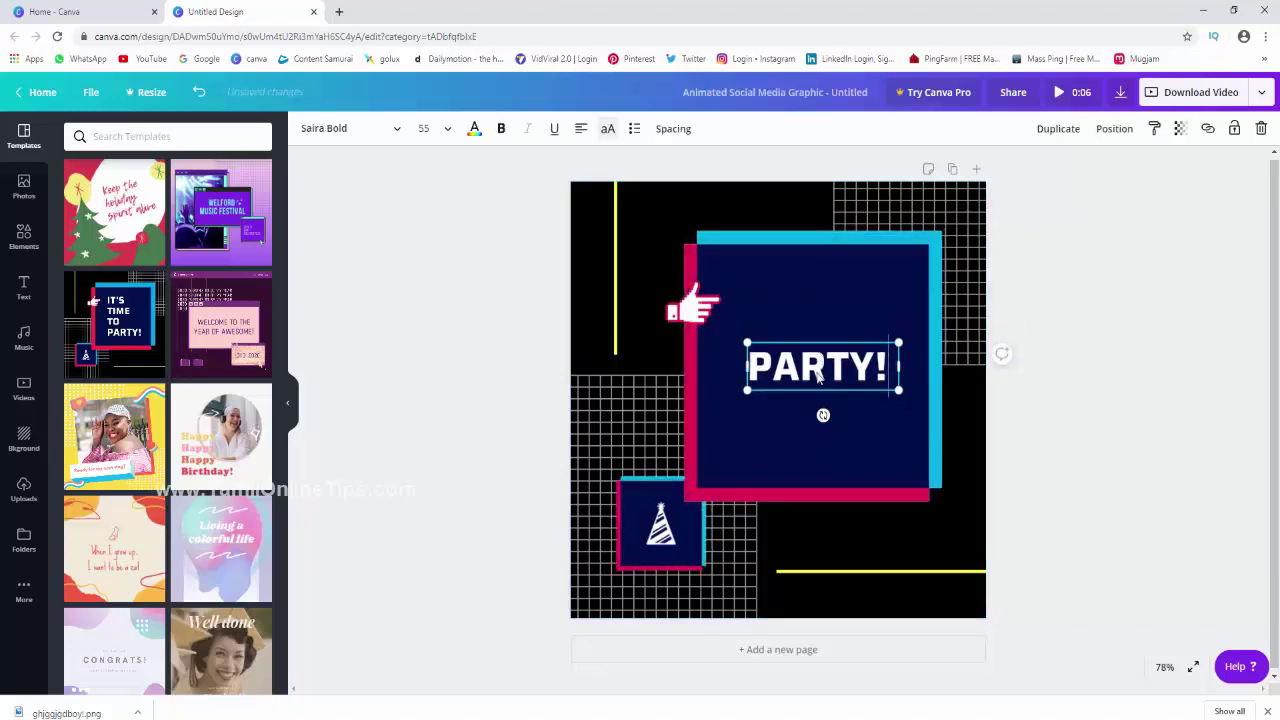
key("BackSpace")
key("BackSpace")
key("BackSpace")
key("BackSpace")
type("M")
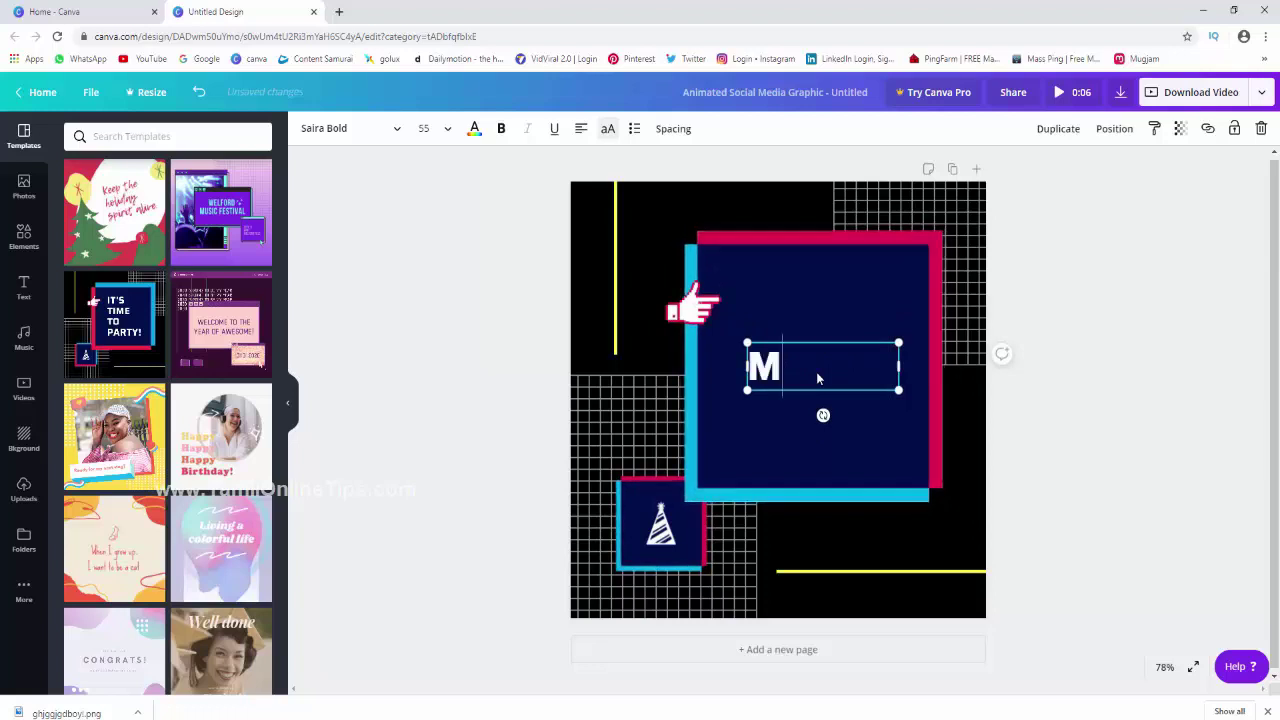
type("Y")
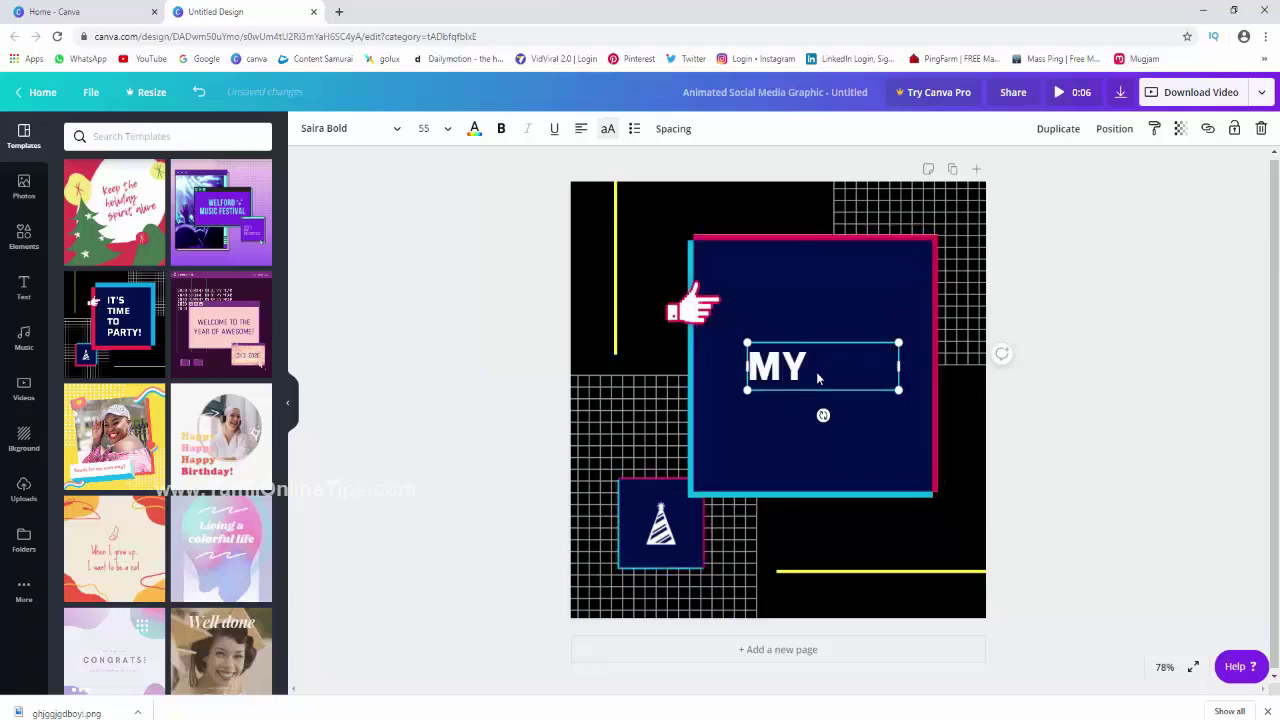
type(" OMN;LI")
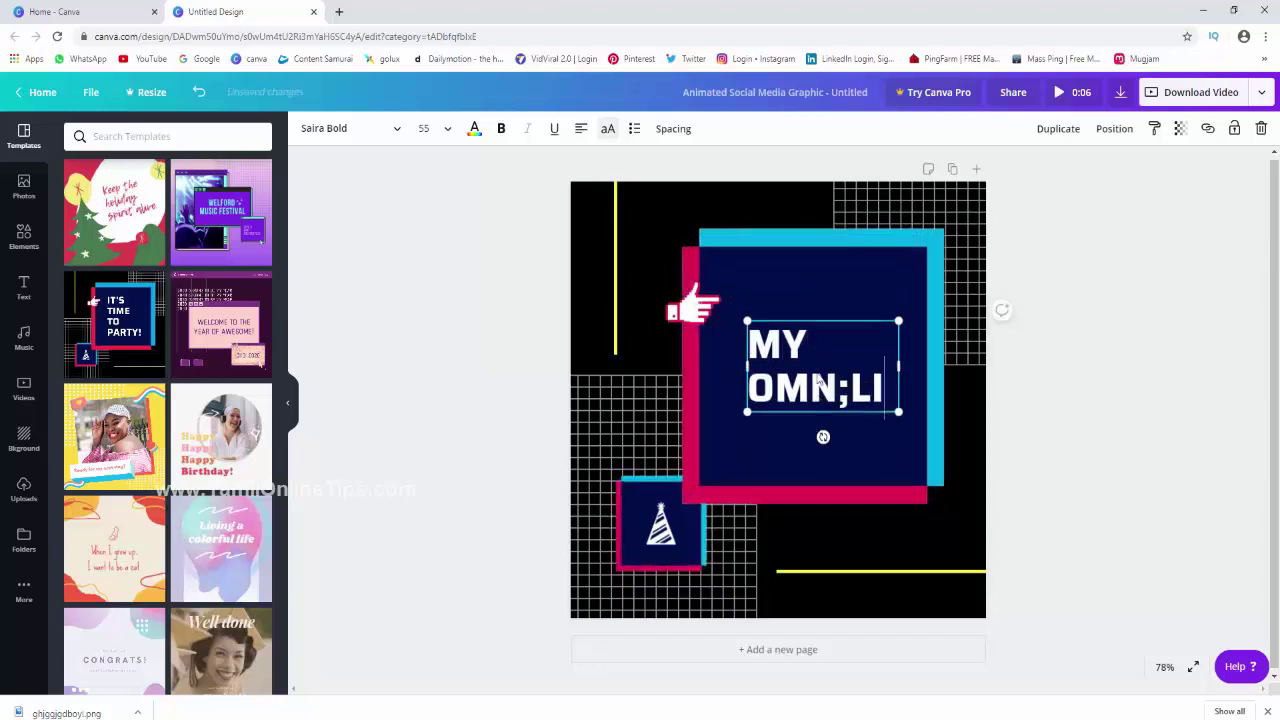
key("BackSpace")
key("BackSpace")
key("BackSpace")
key("BackSpace")
key("BackSpace")
type("NL")
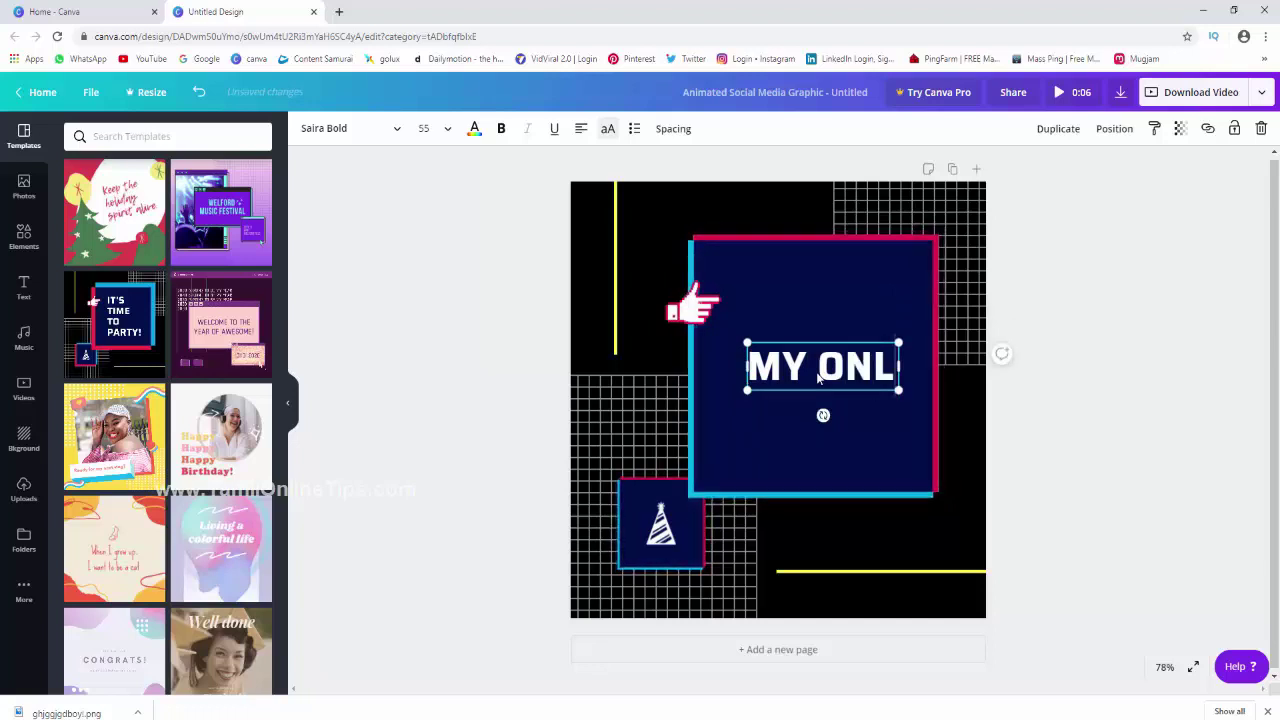
type("INE TIPS")
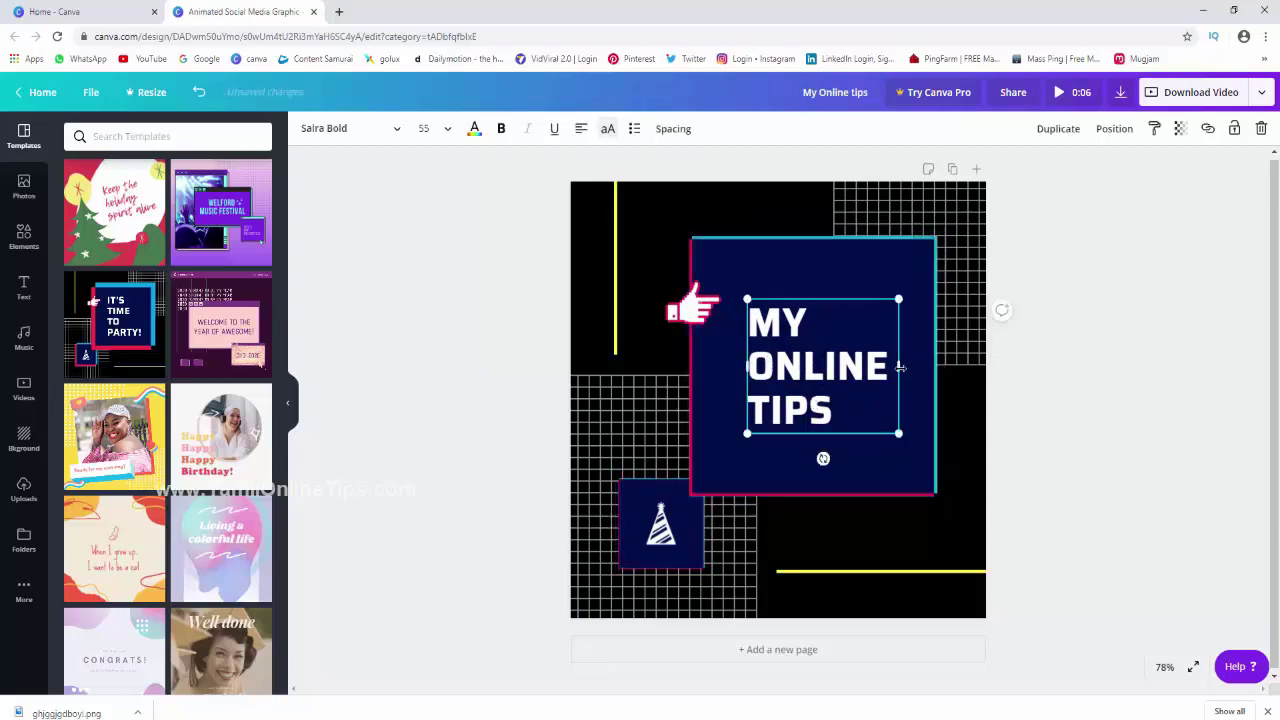
left_click_drag(903, 436, 930, 486)
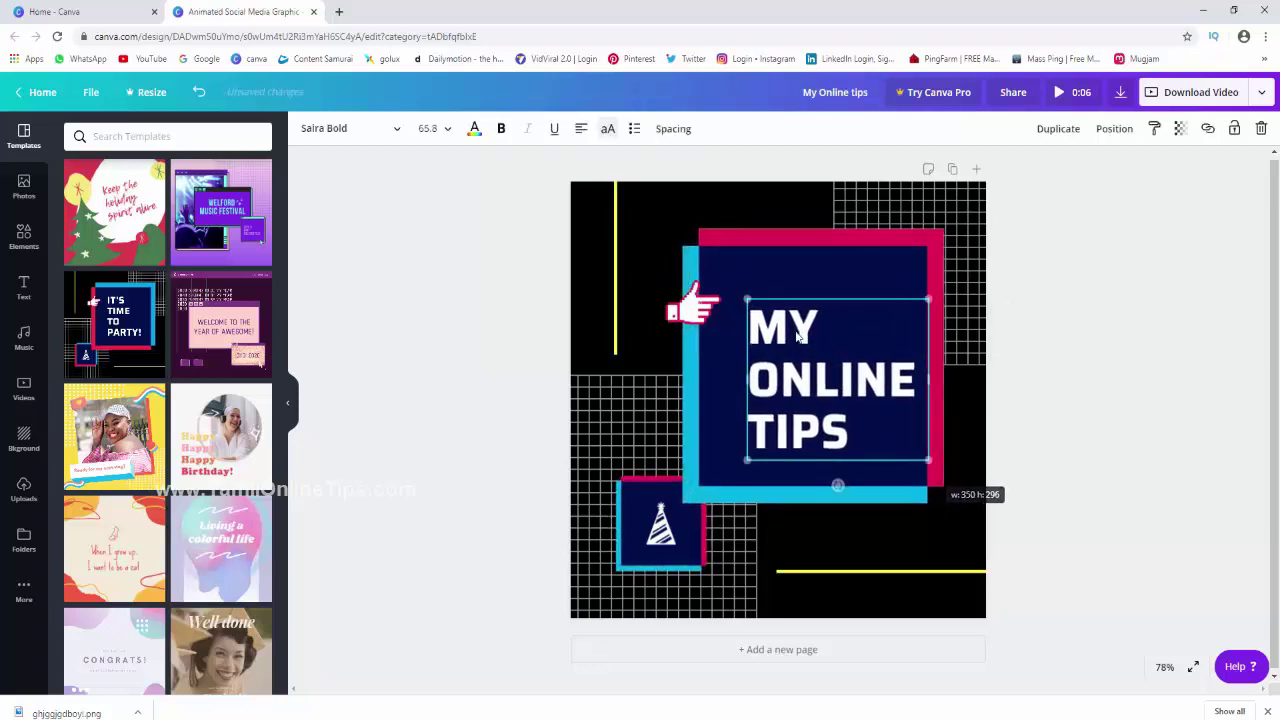
mouse_move(748, 297)
left_mouse_down()
mouse_move(694, 254)
mouse_move(702, 312)
left_mouse_up()
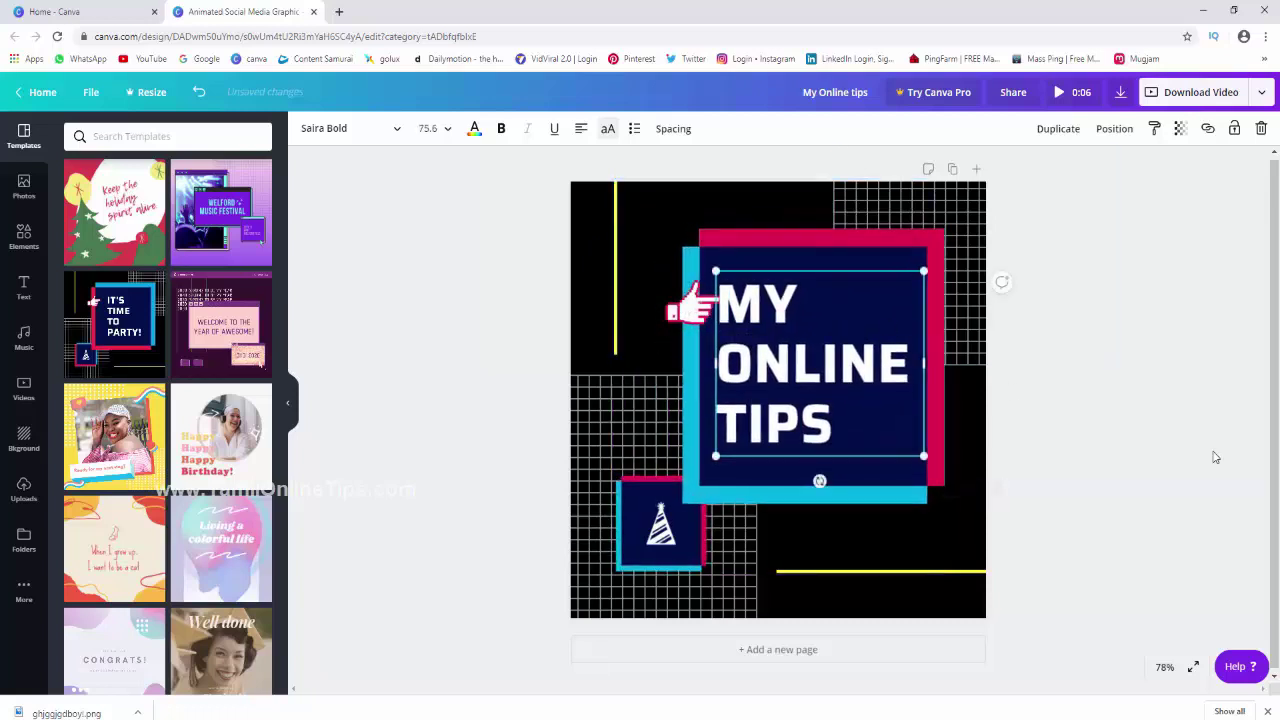
Step: Delete the premium party-hat graphic from the small navy box and open the Elements library
left_click(660, 541)
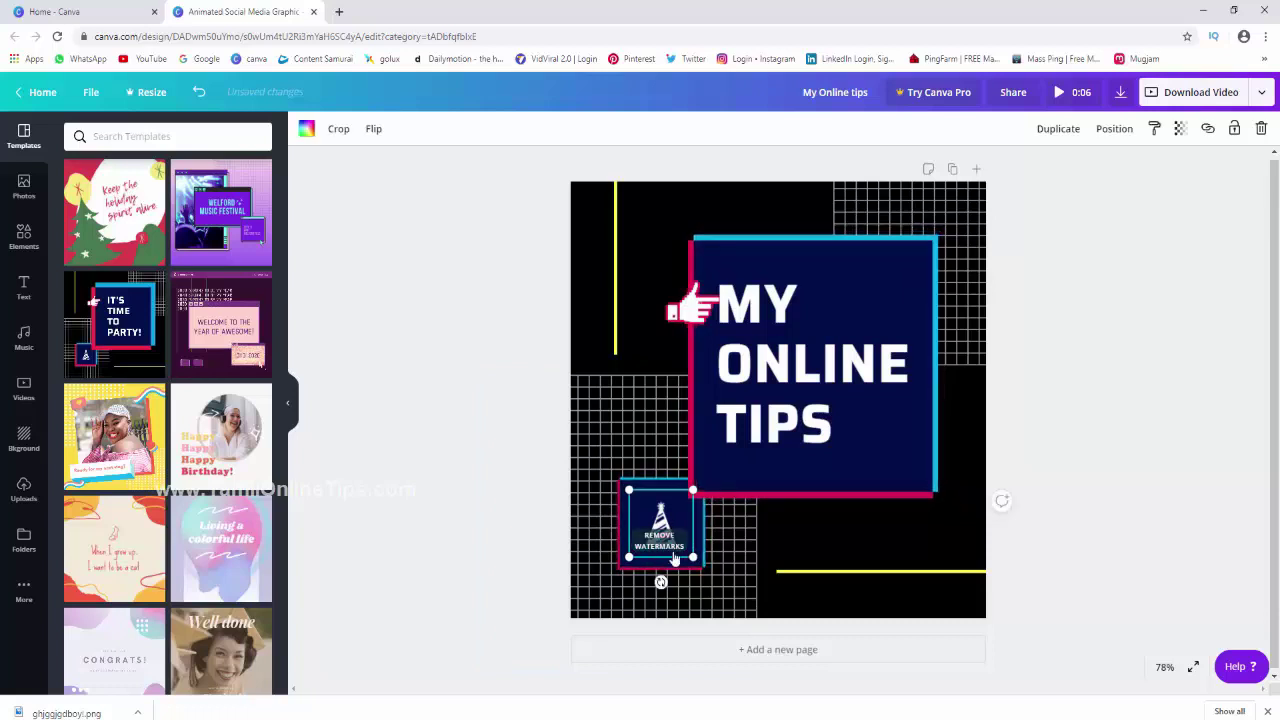
left_click(660, 541)
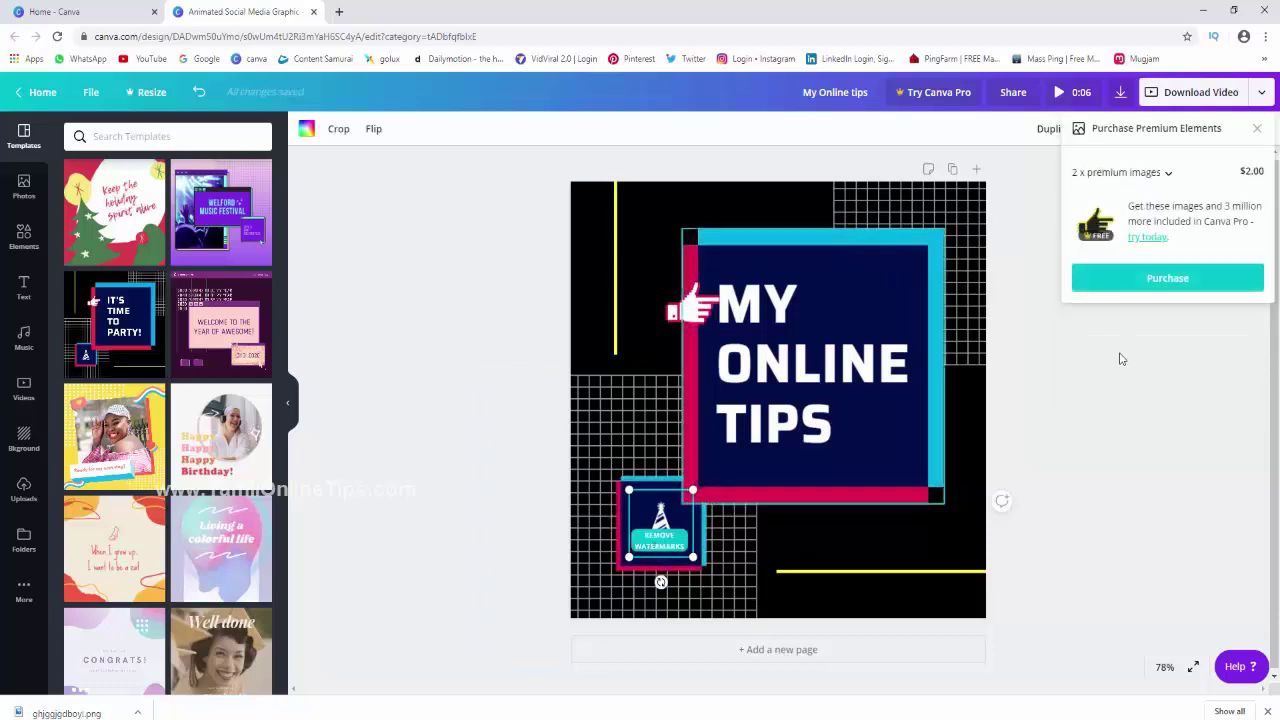
key("Delete")
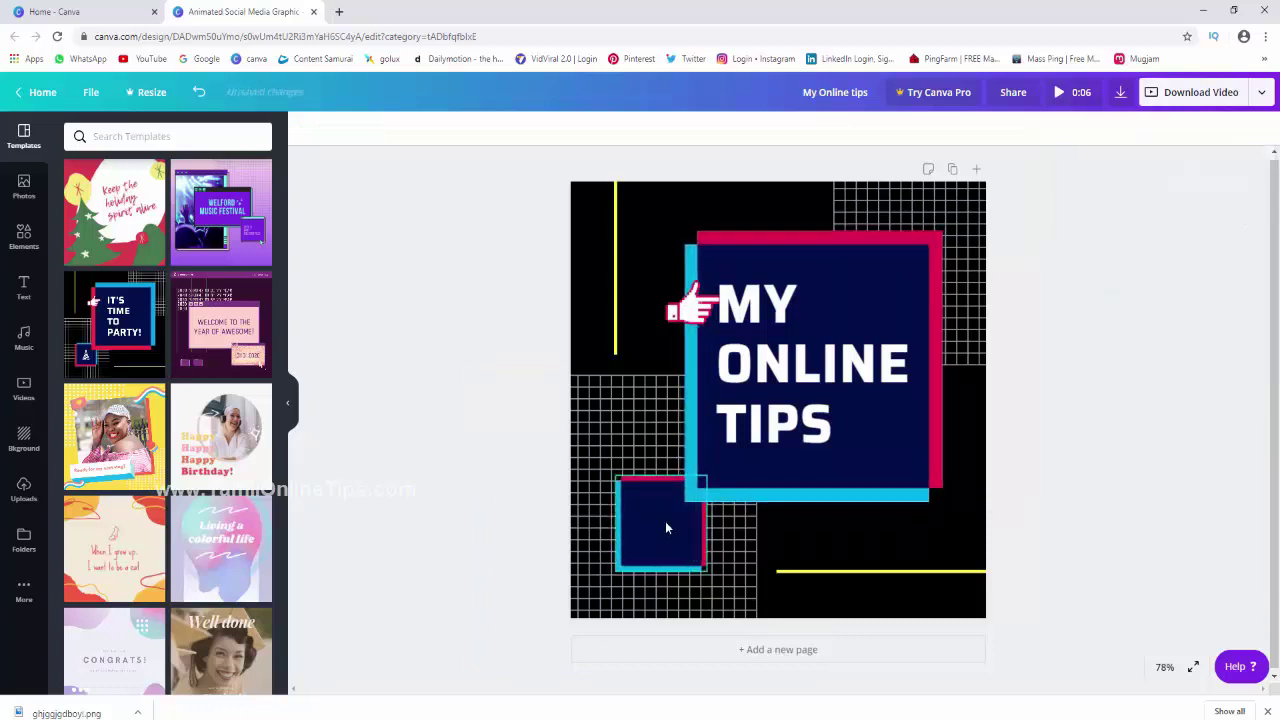
left_click(663, 521)
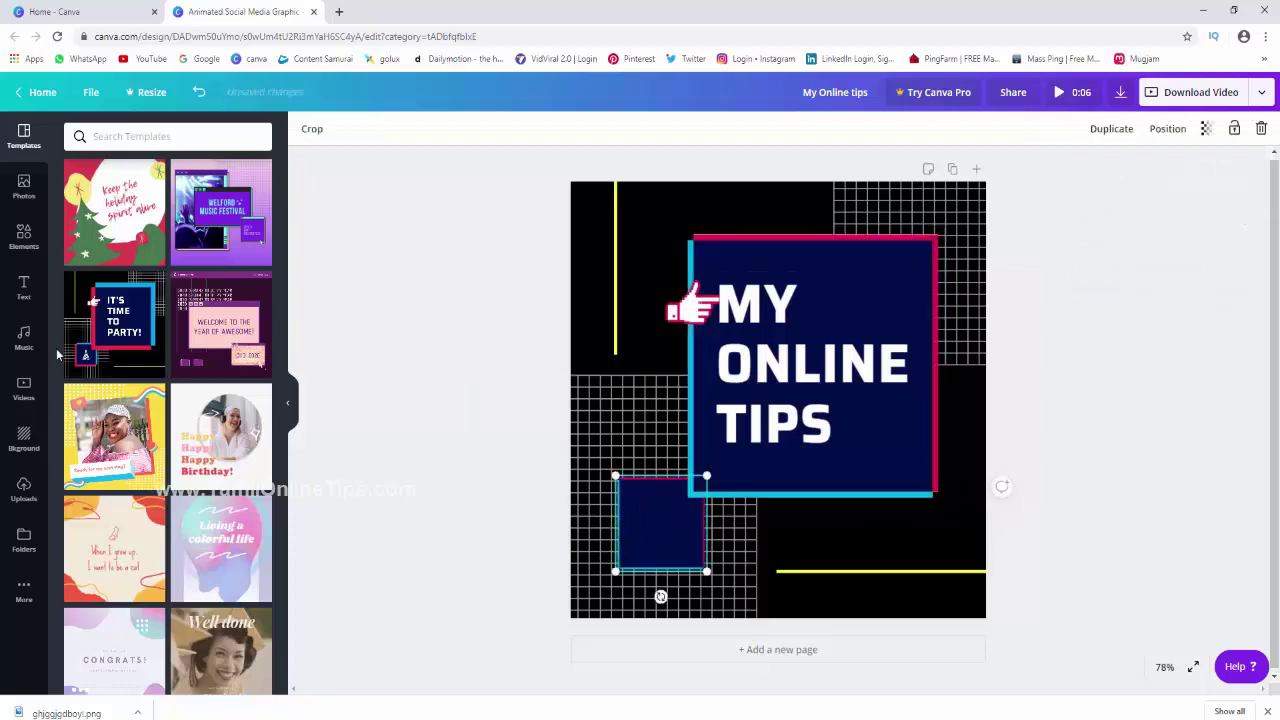
left_click(24, 238)
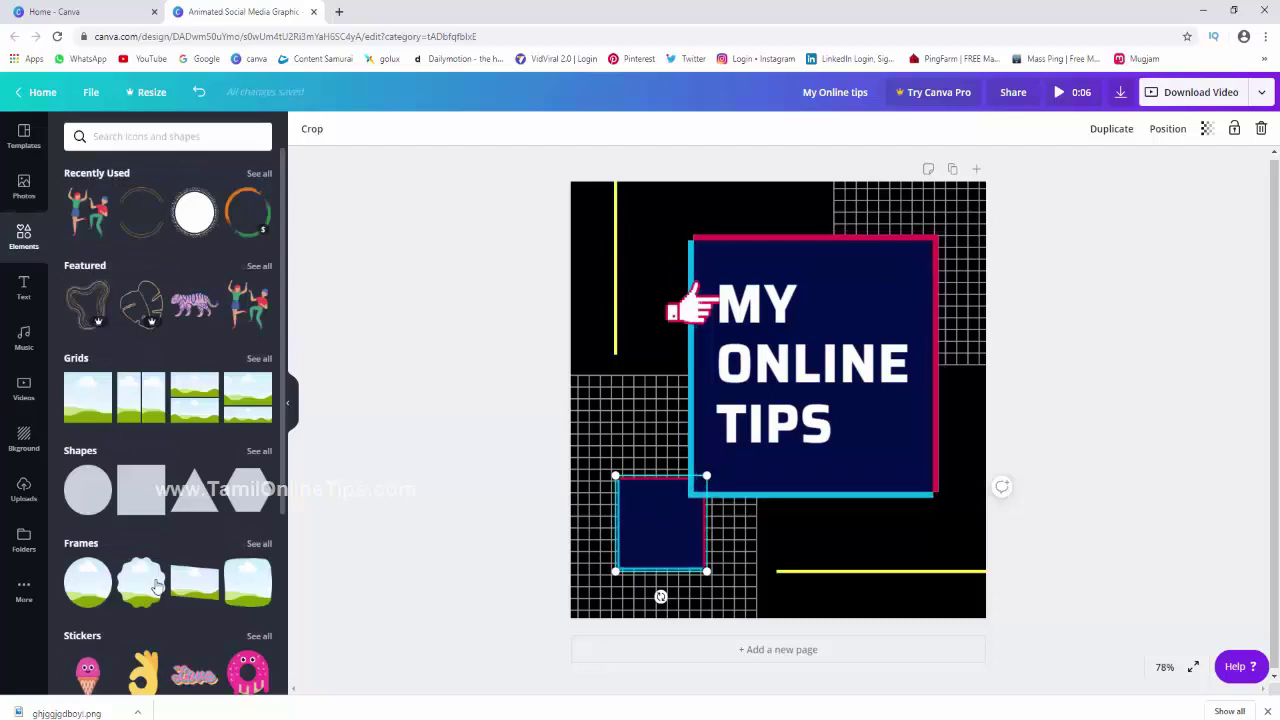
Step: Add the yellow person icon from Icons, shrinking it into the small navy square
scroll(176, 553, "down", 3)
scroll(176, 553, "down", 1)
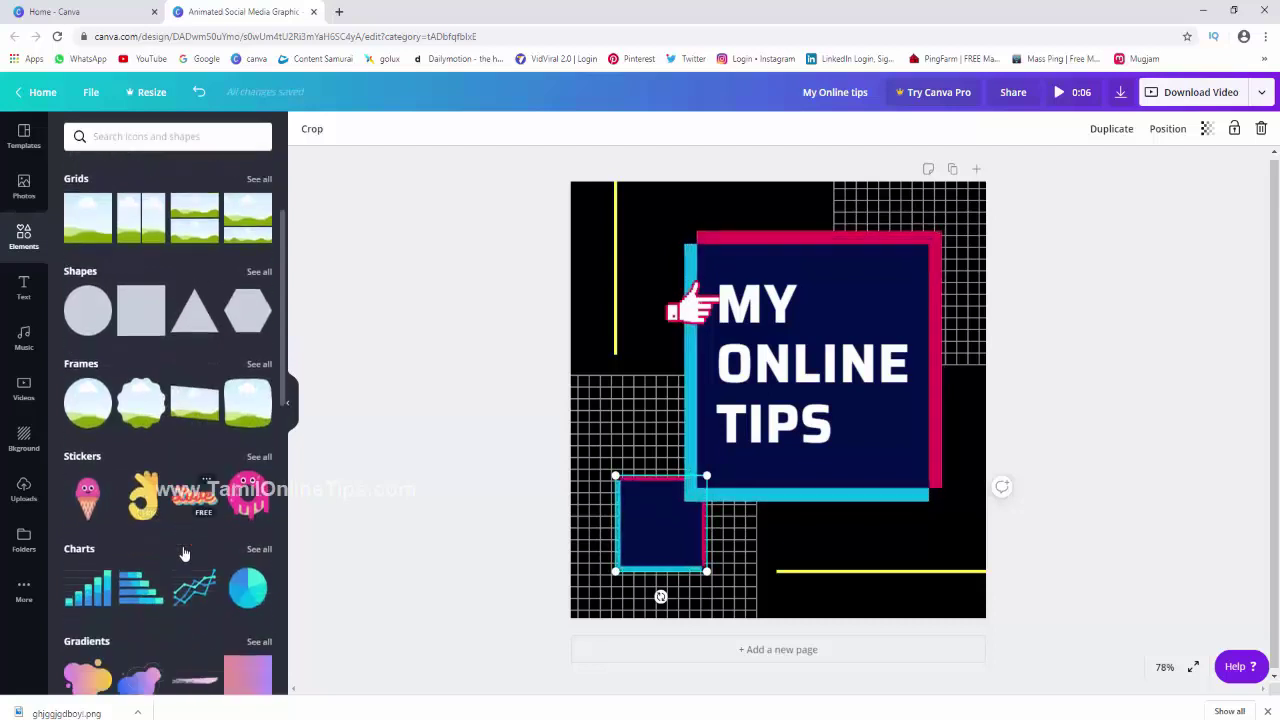
scroll(213, 641, "down", 2)
scroll(136, 536, "down", 2)
scroll(137, 541, "down", 3)
scroll(137, 542, "down", 3)
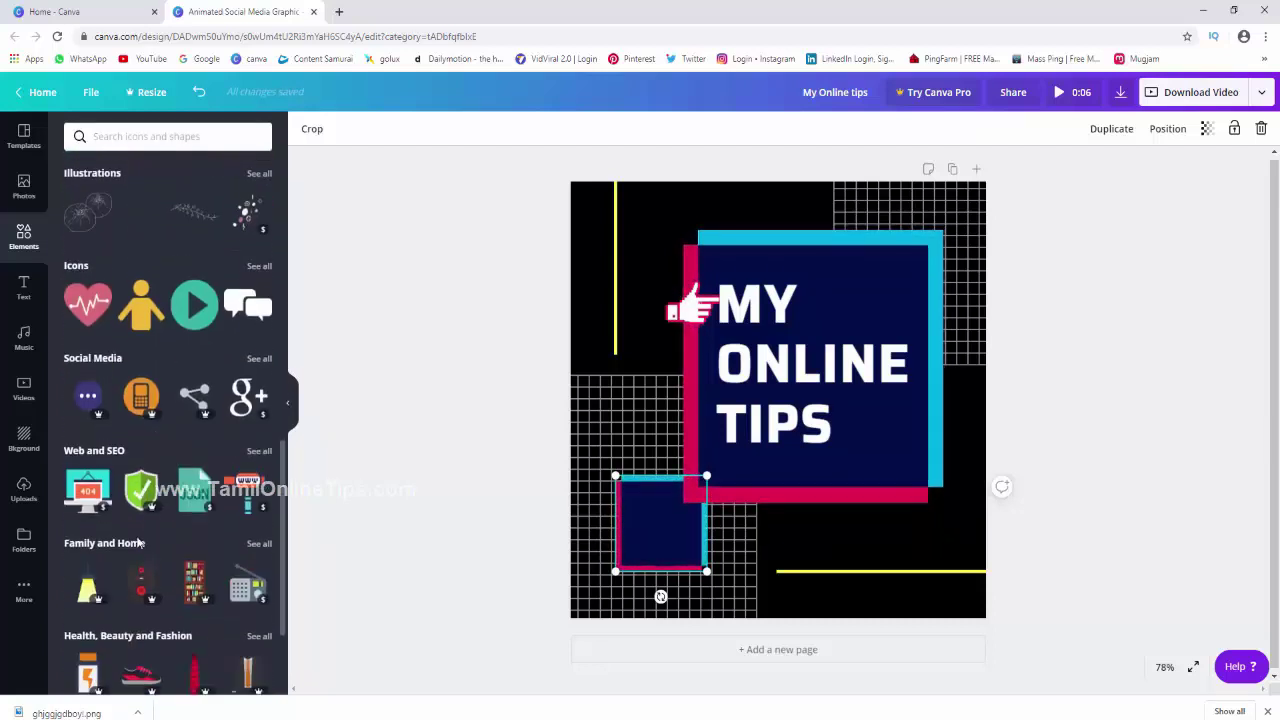
left_click(145, 313)
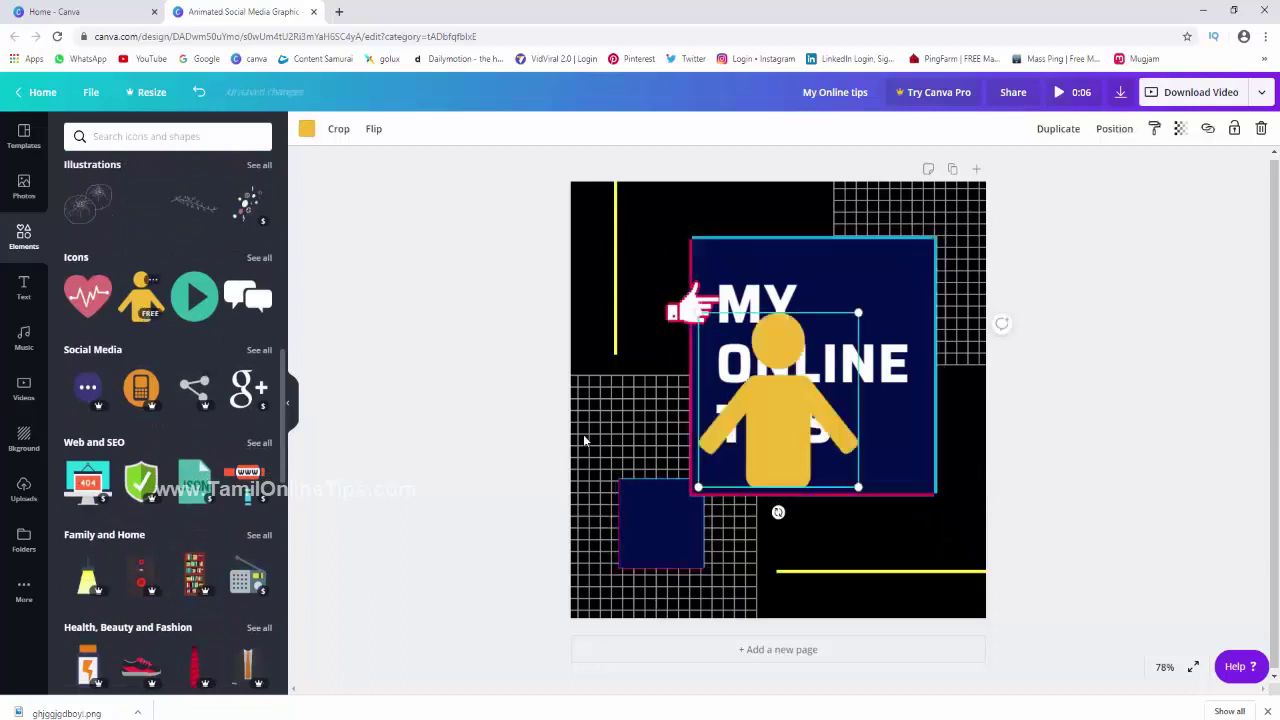
left_click_drag(857, 314, 657, 521)
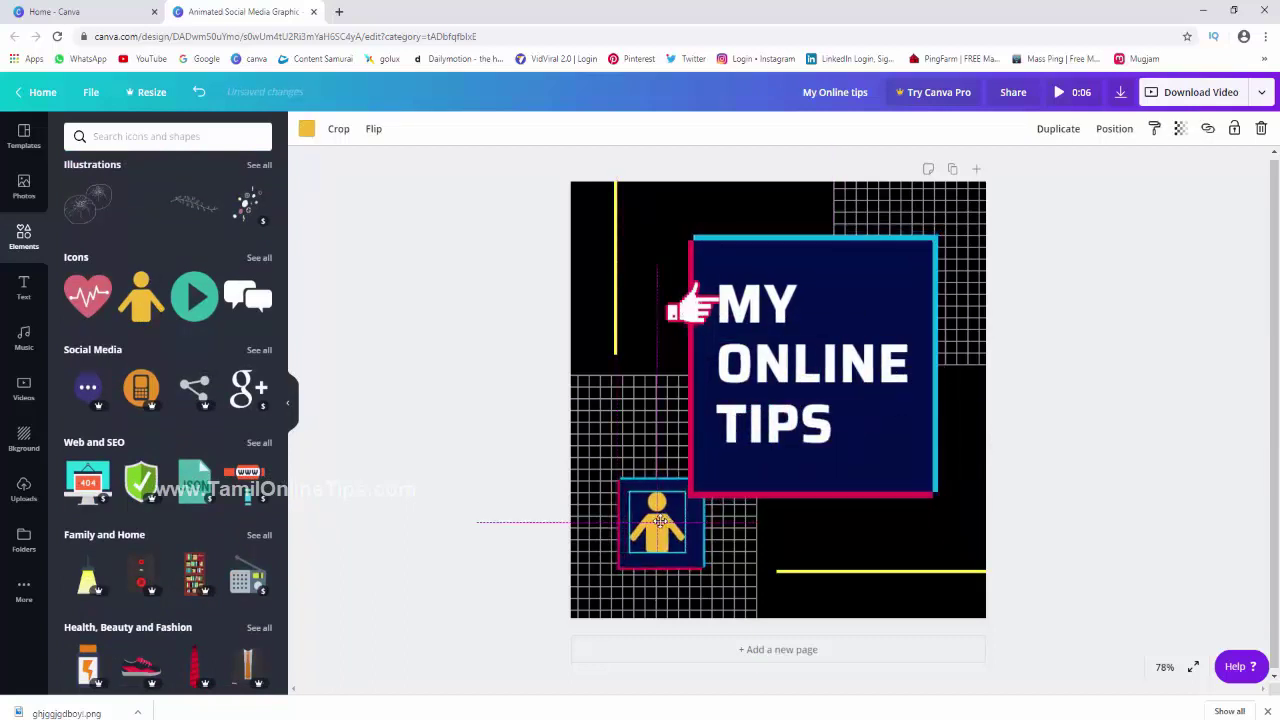
left_click(450, 410)
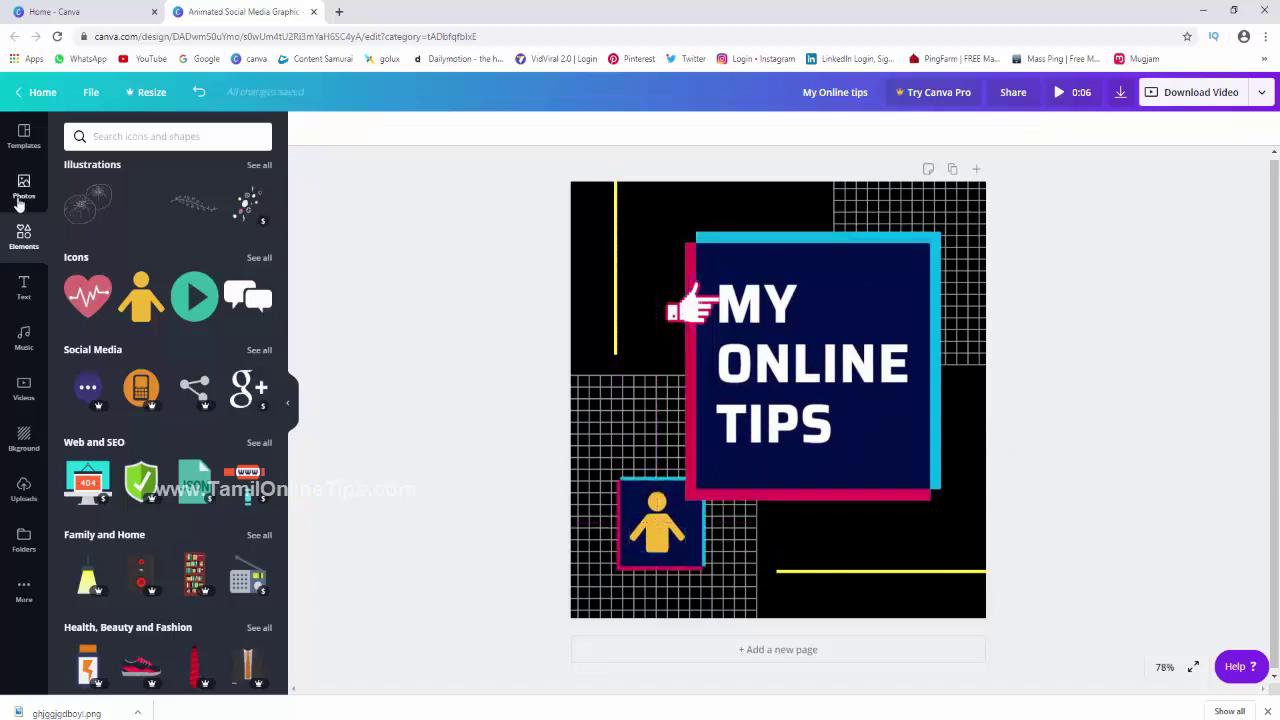
Step: Open the Text panel and select the black page background
left_click(22, 288)
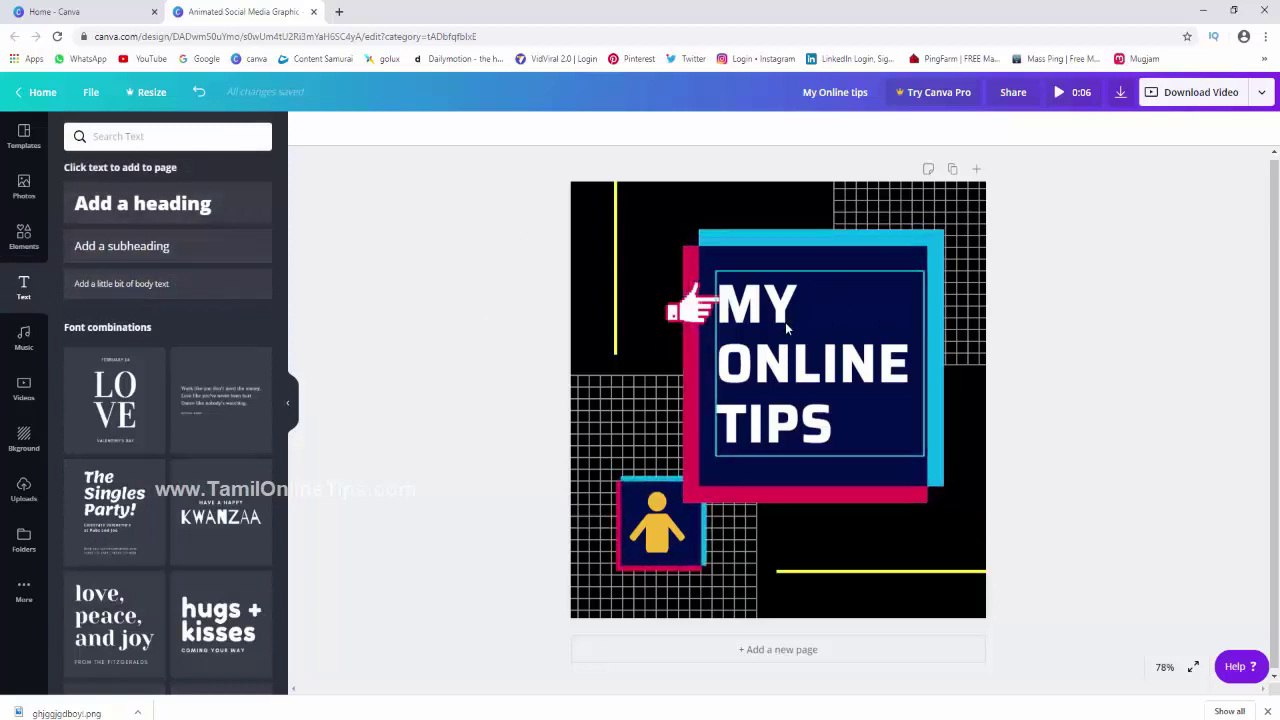
left_click(651, 213)
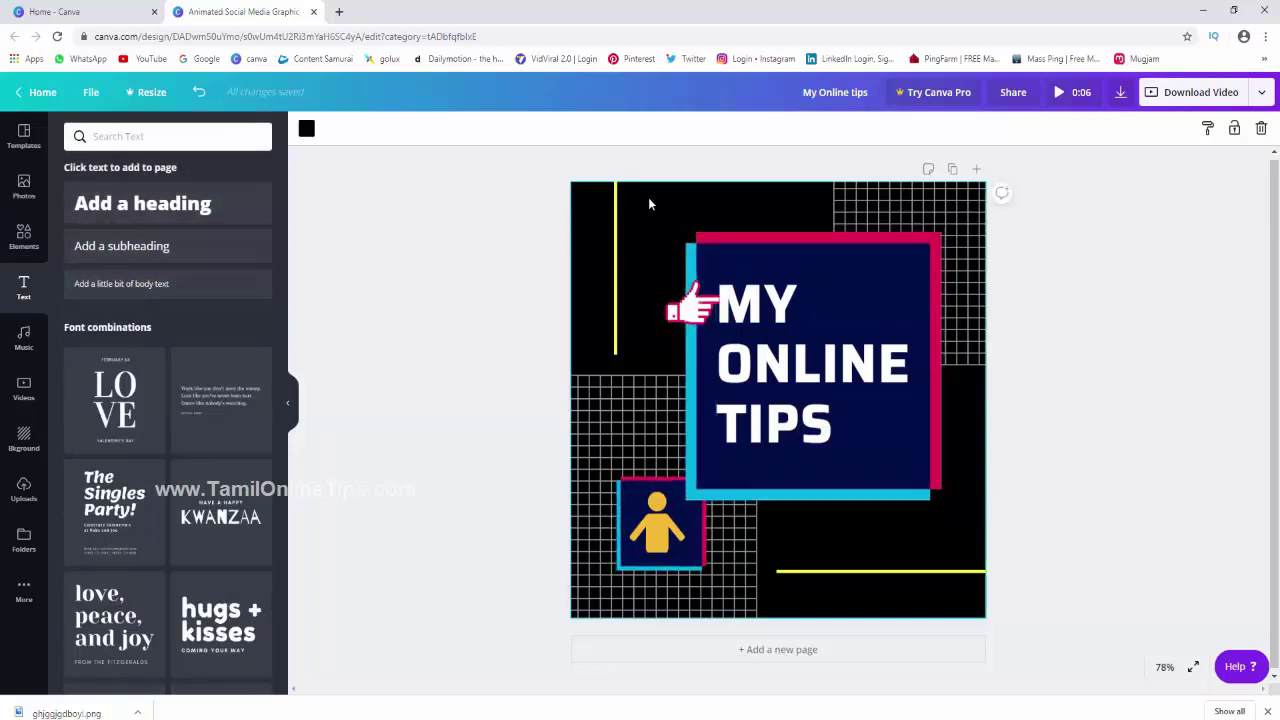
Step: Try yellow, pink, red, purple, crimson and white backgrounds, finally making the page dark grey
left_click(306, 128)
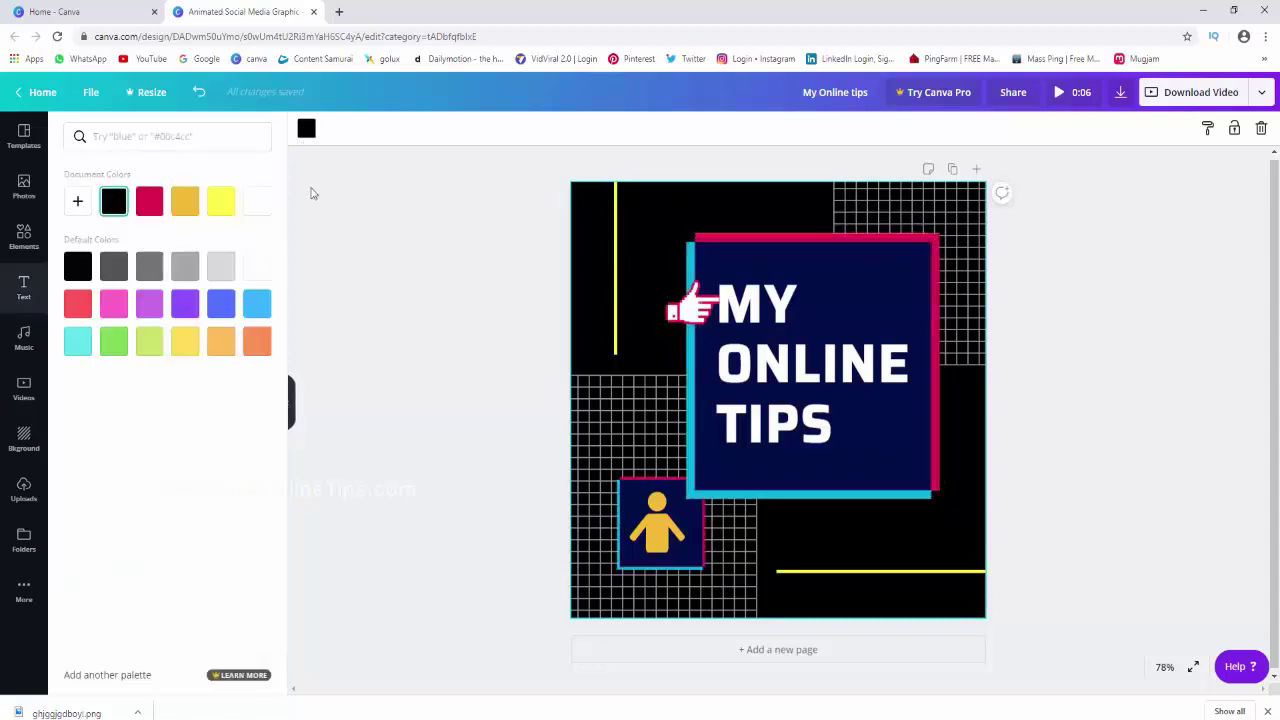
left_click(221, 201)
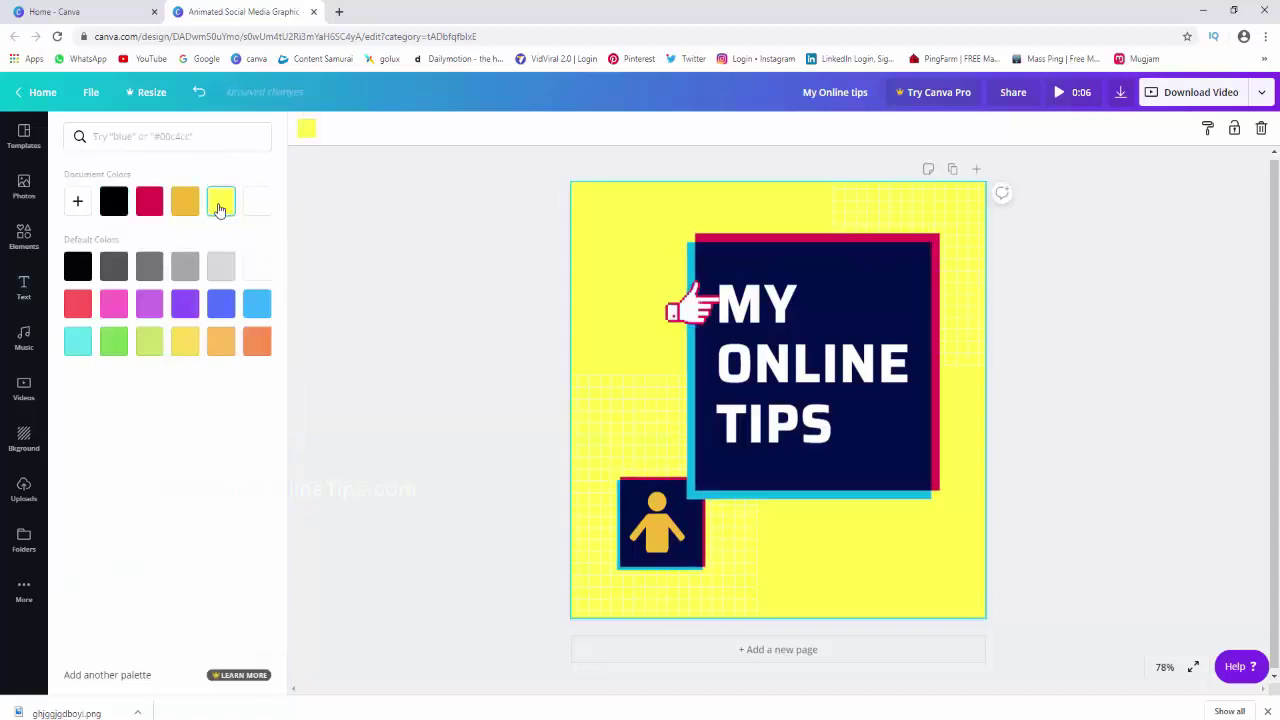
left_click(118, 308)
left_click(78, 305)
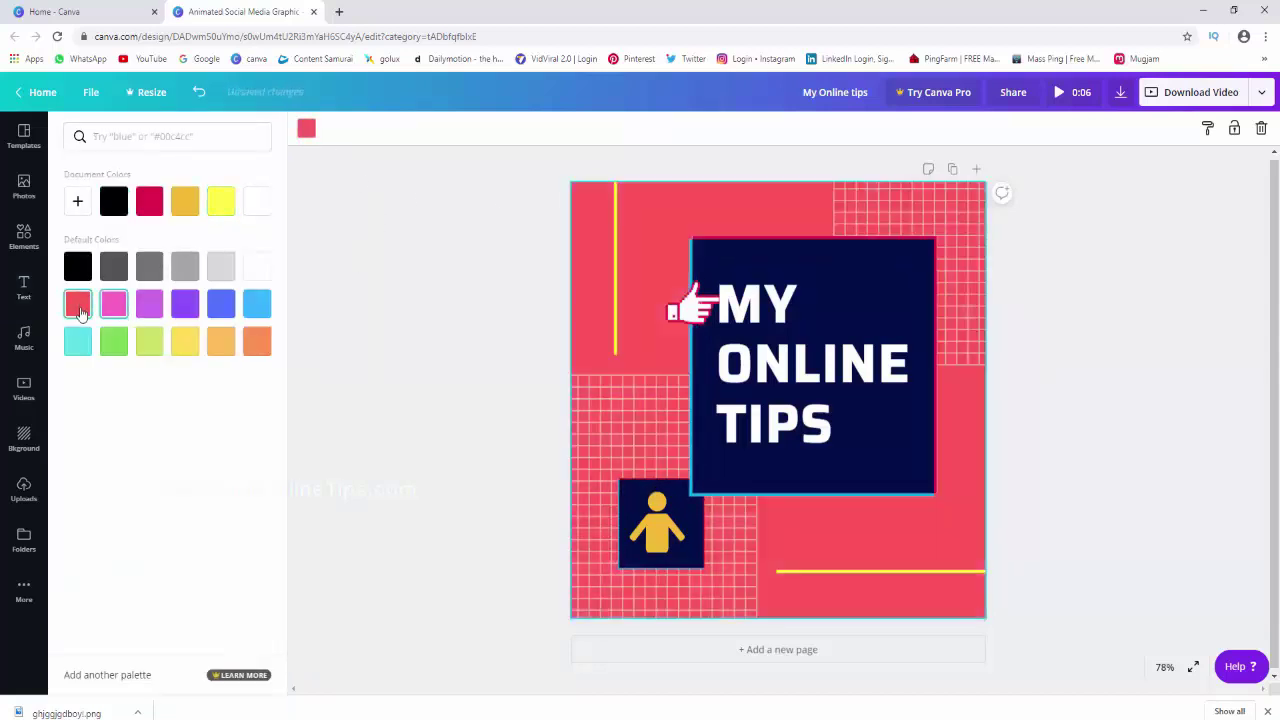
left_click(186, 312)
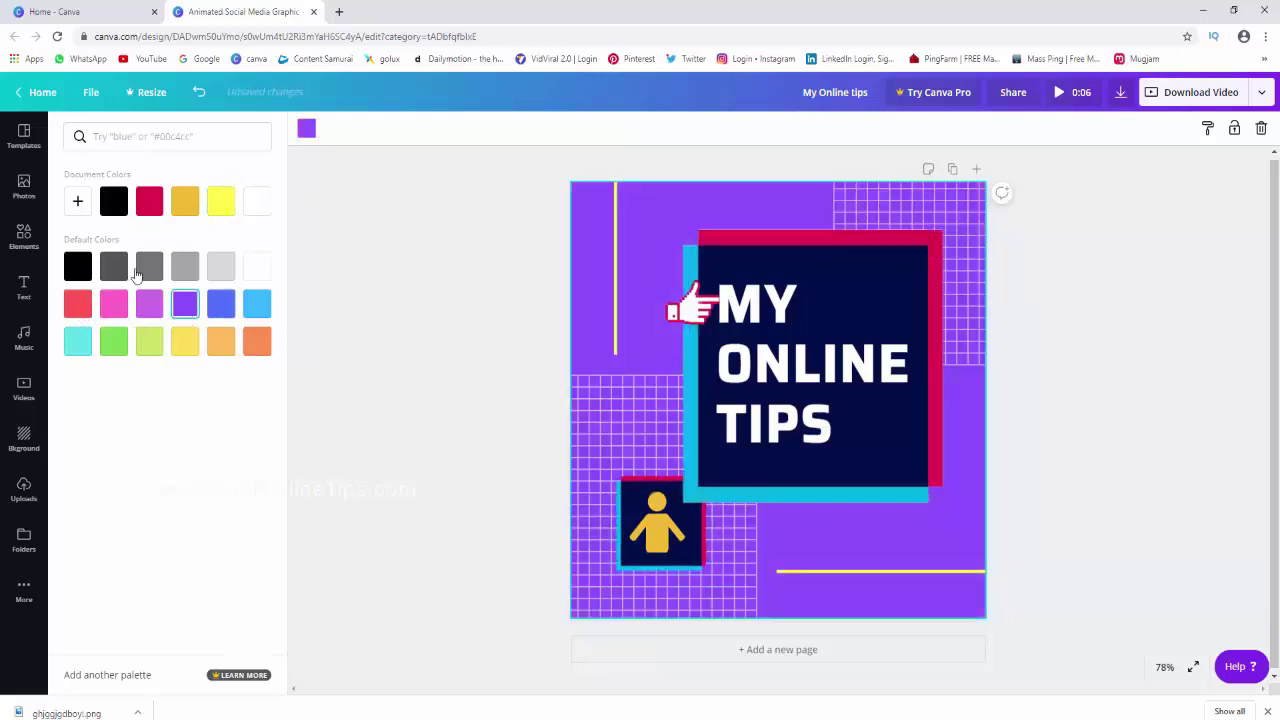
left_click(152, 205)
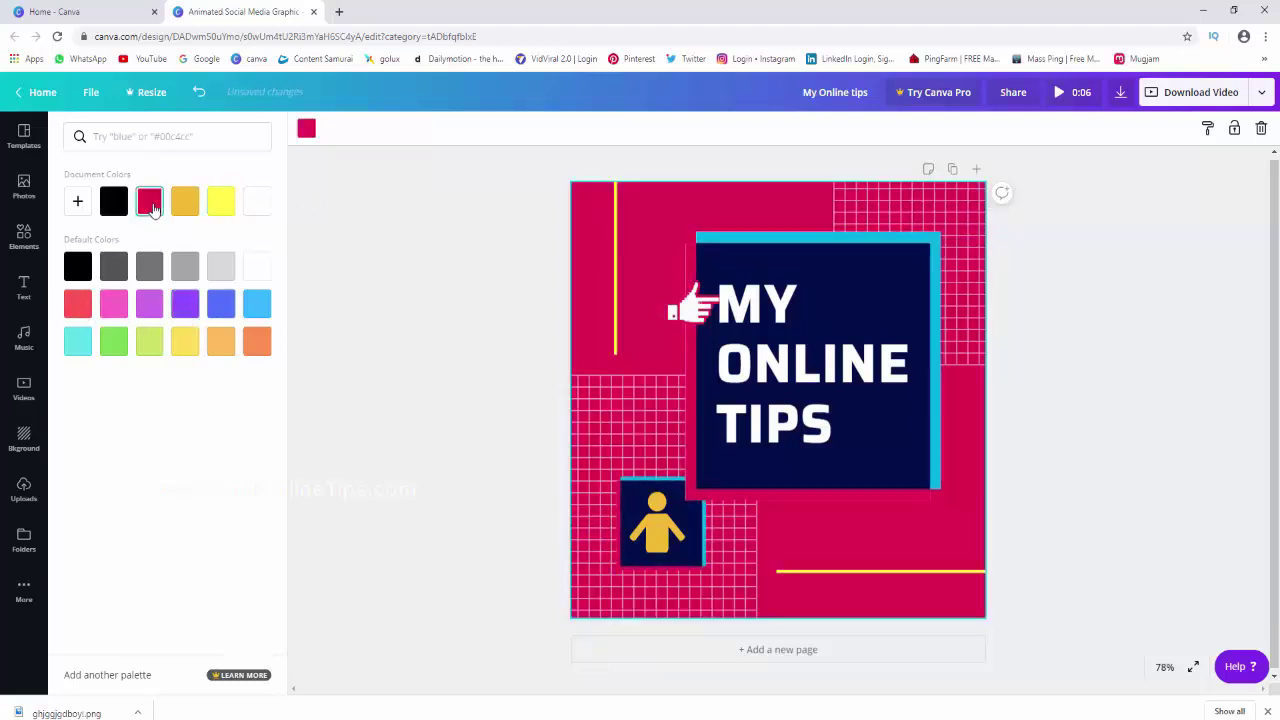
left_click(221, 201)
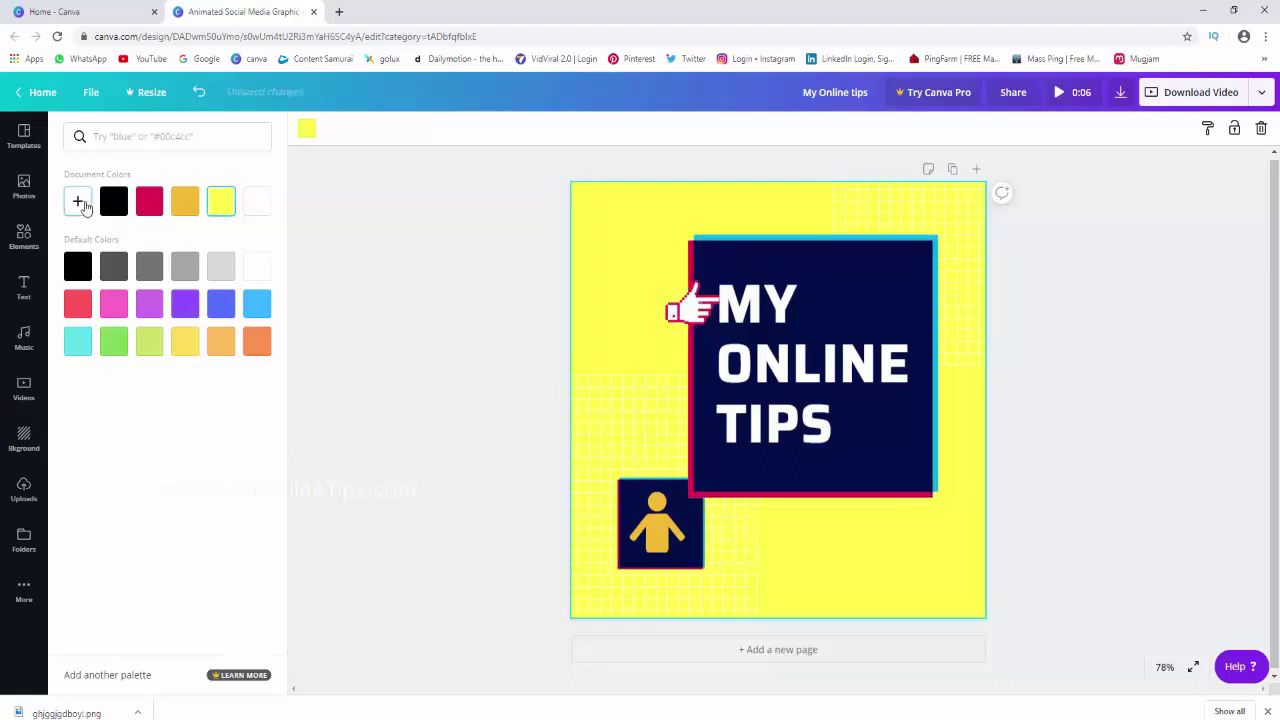
left_click(257, 265)
left_click(113, 201)
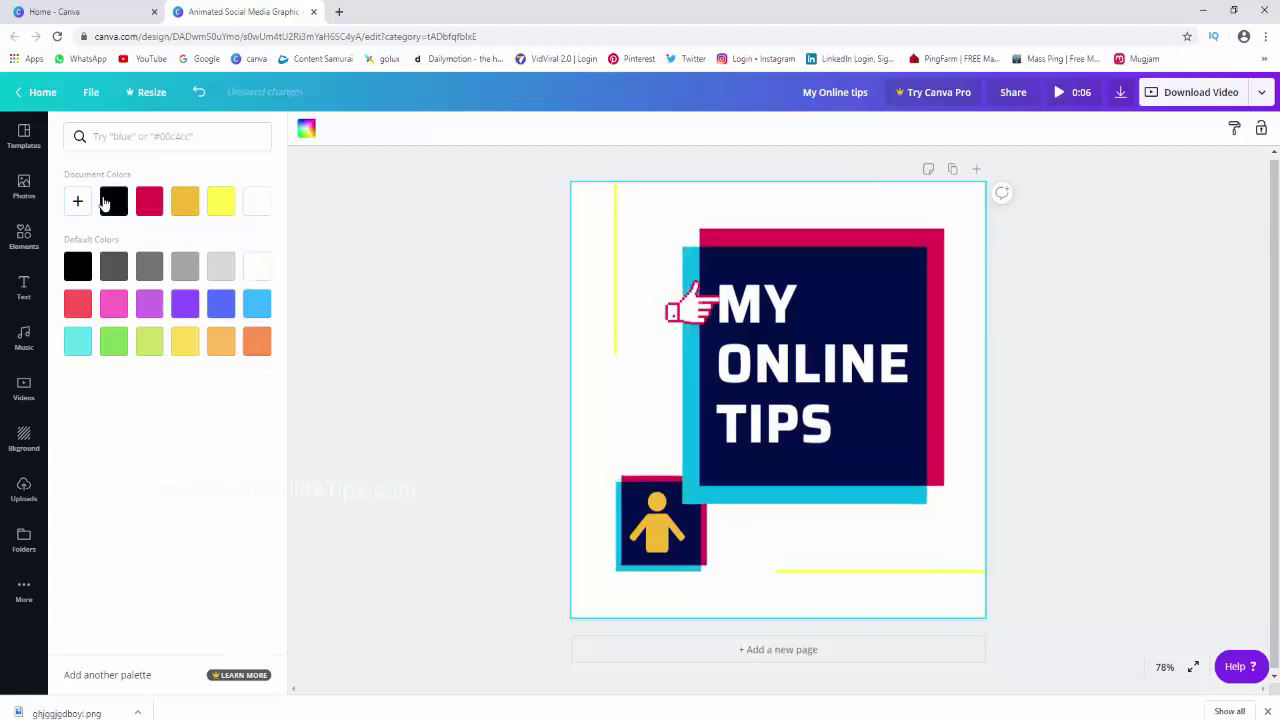
left_click(124, 270)
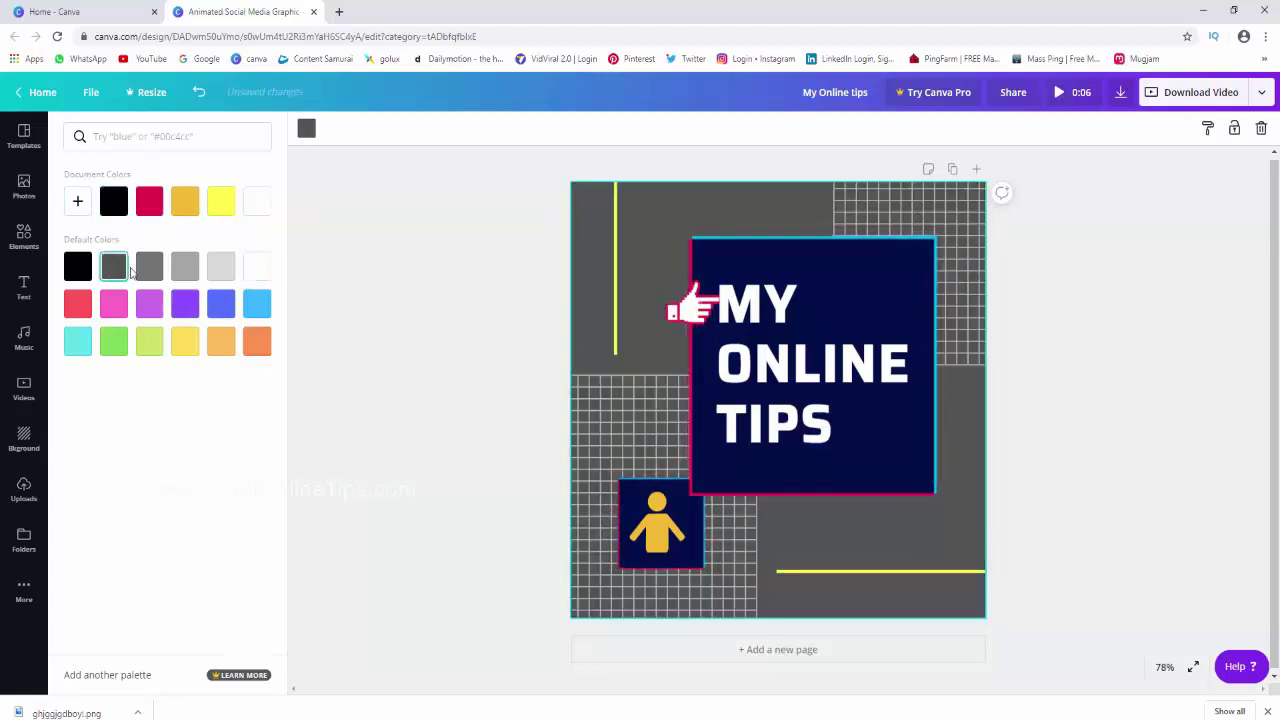
left_click(1128, 251)
Step: Turn the bottom-left and top-right grid patterns yellow from Document Colors
left_click(739, 513)
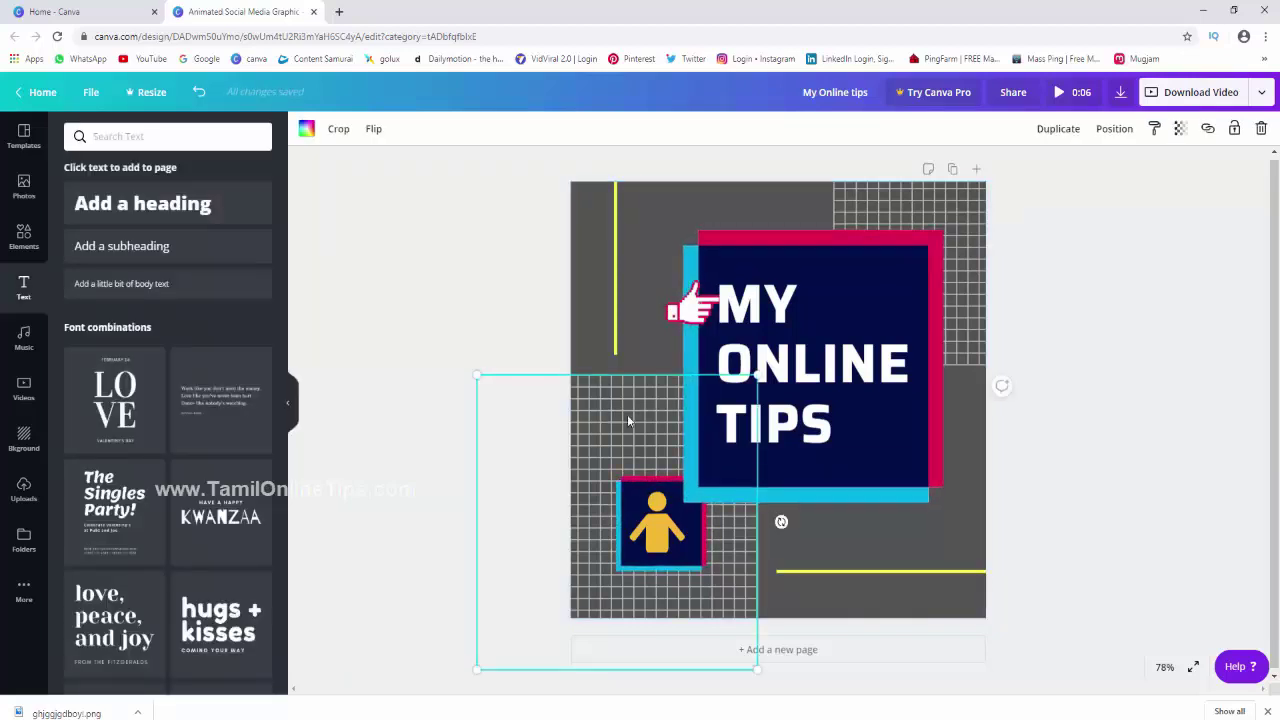
left_click(306, 128)
left_click(221, 201)
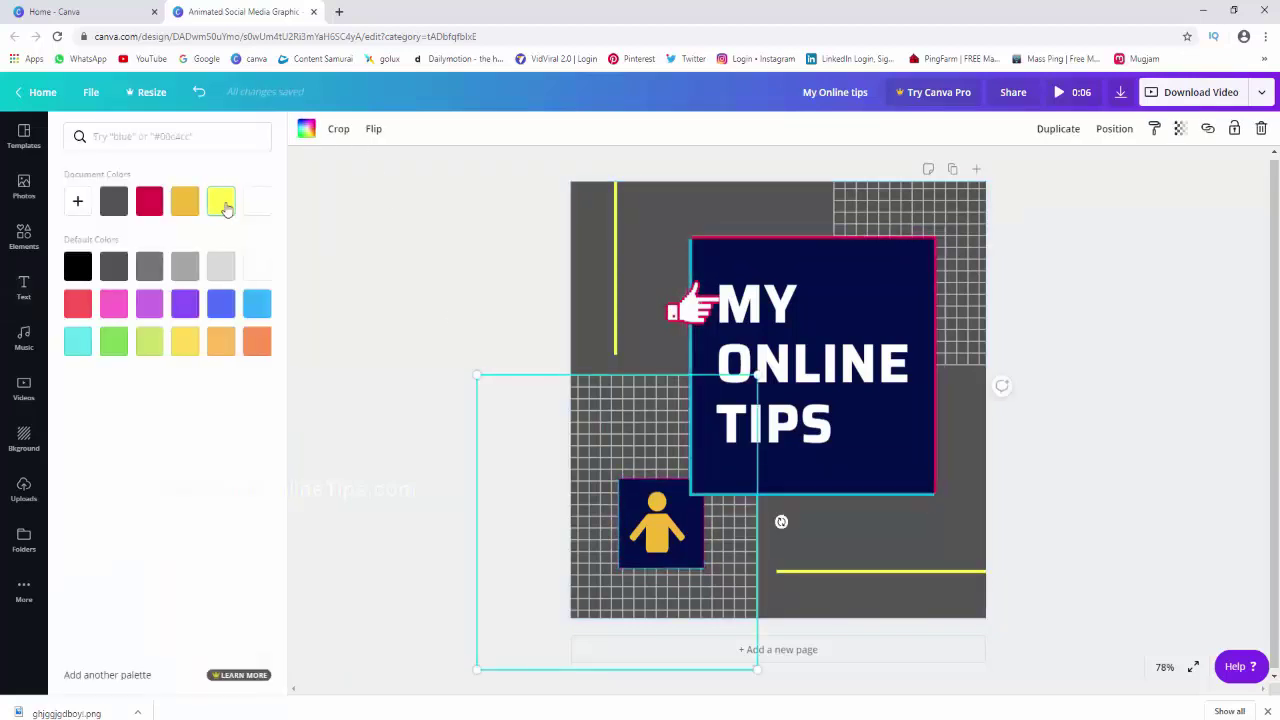
left_click(149, 201)
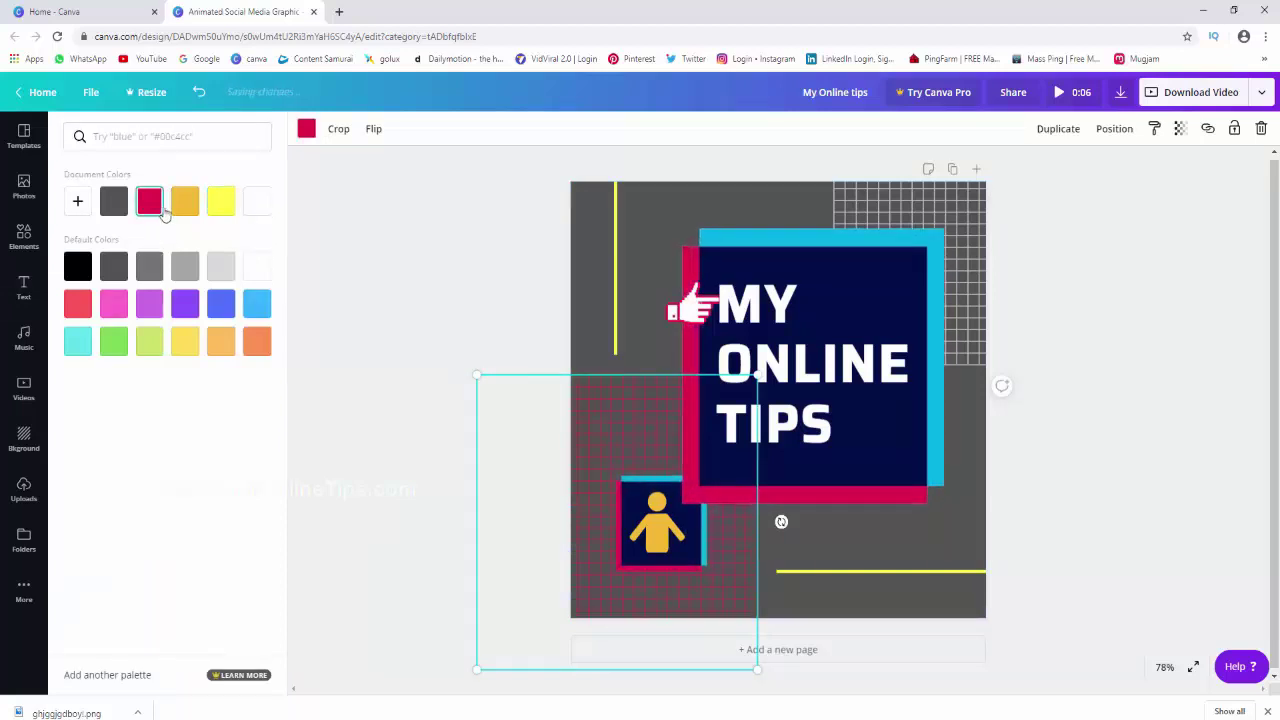
left_click(221, 201)
left_click(929, 199)
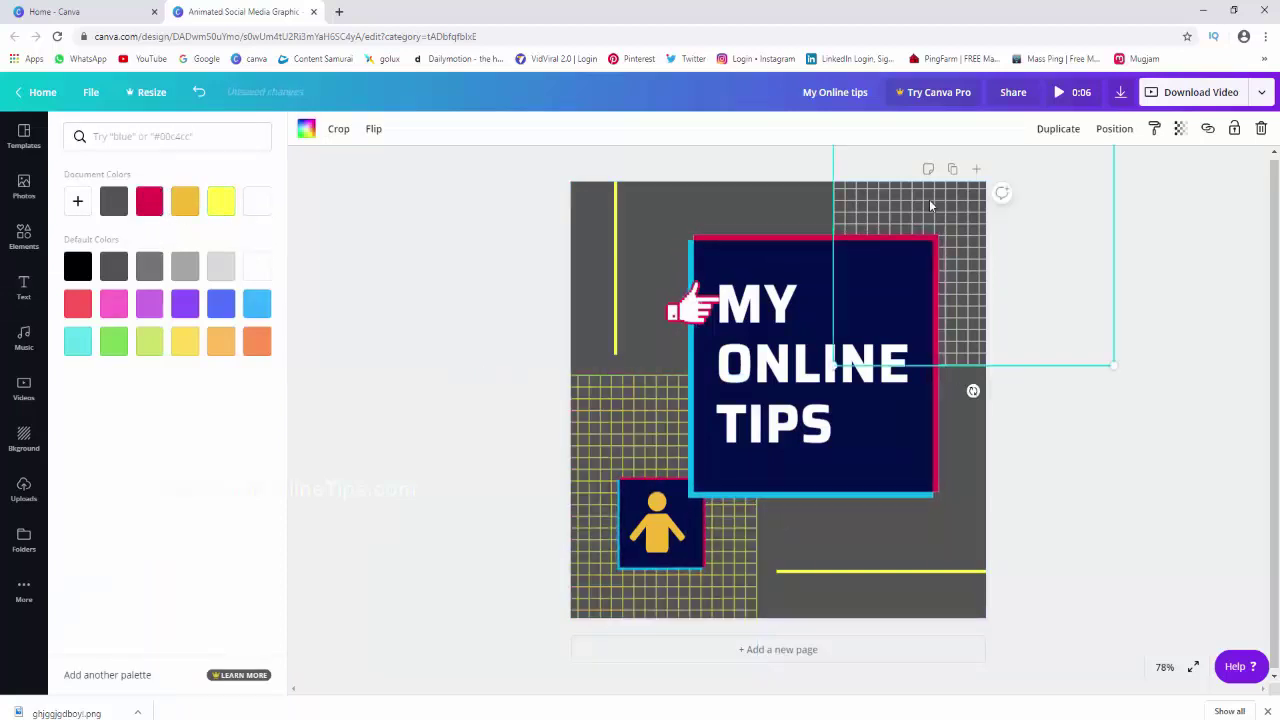
left_click(221, 201)
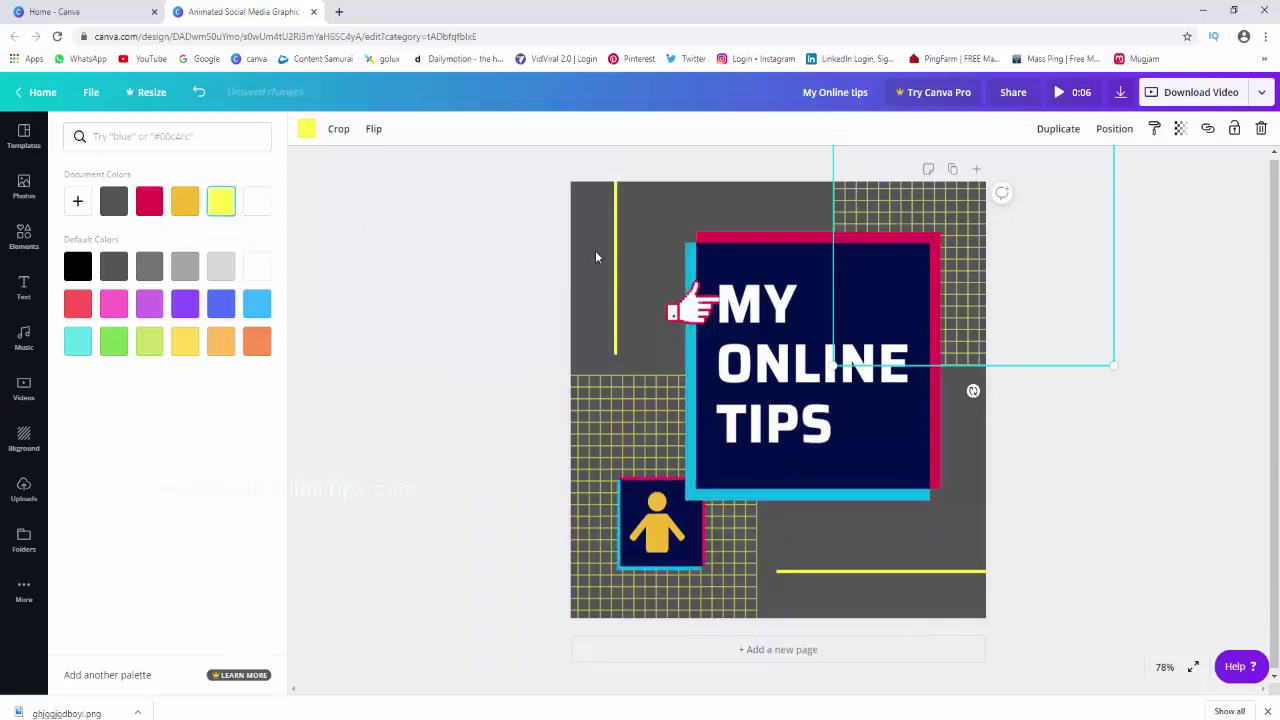
left_click(828, 498)
Step: Enlarge the navy MY ONLINE TIPS box to about 555 by 555
left_click(828, 496)
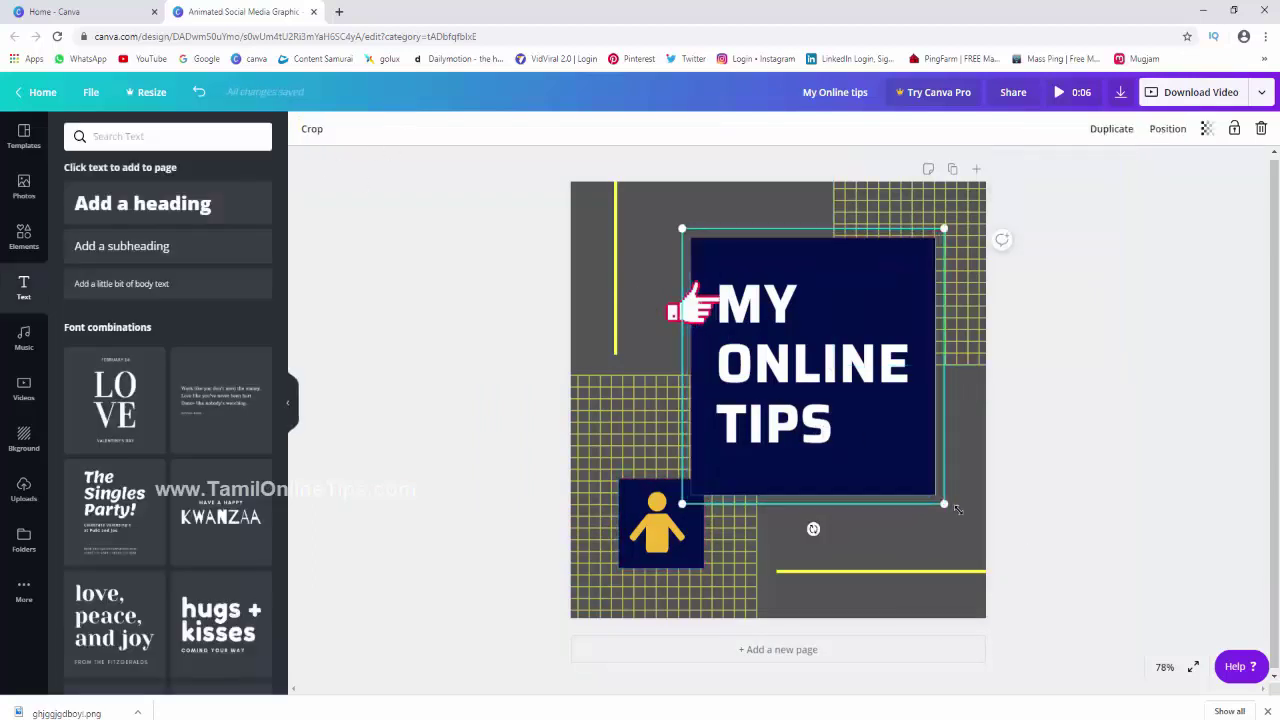
mouse_move(944, 503)
left_mouse_down()
mouse_move(936, 510)
mouse_move(958, 485)
left_mouse_up()
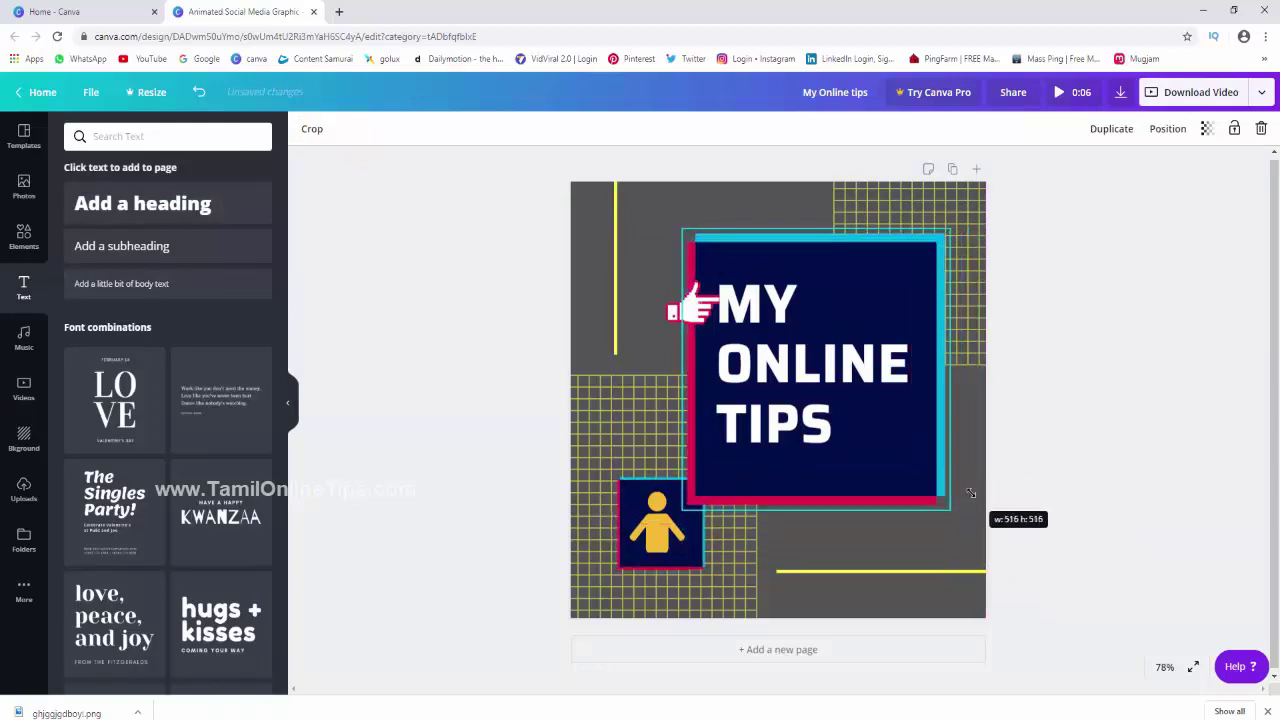
mouse_move(958, 485)
left_mouse_down()
mouse_move(983, 512)
mouse_move(940, 490)
left_mouse_up()
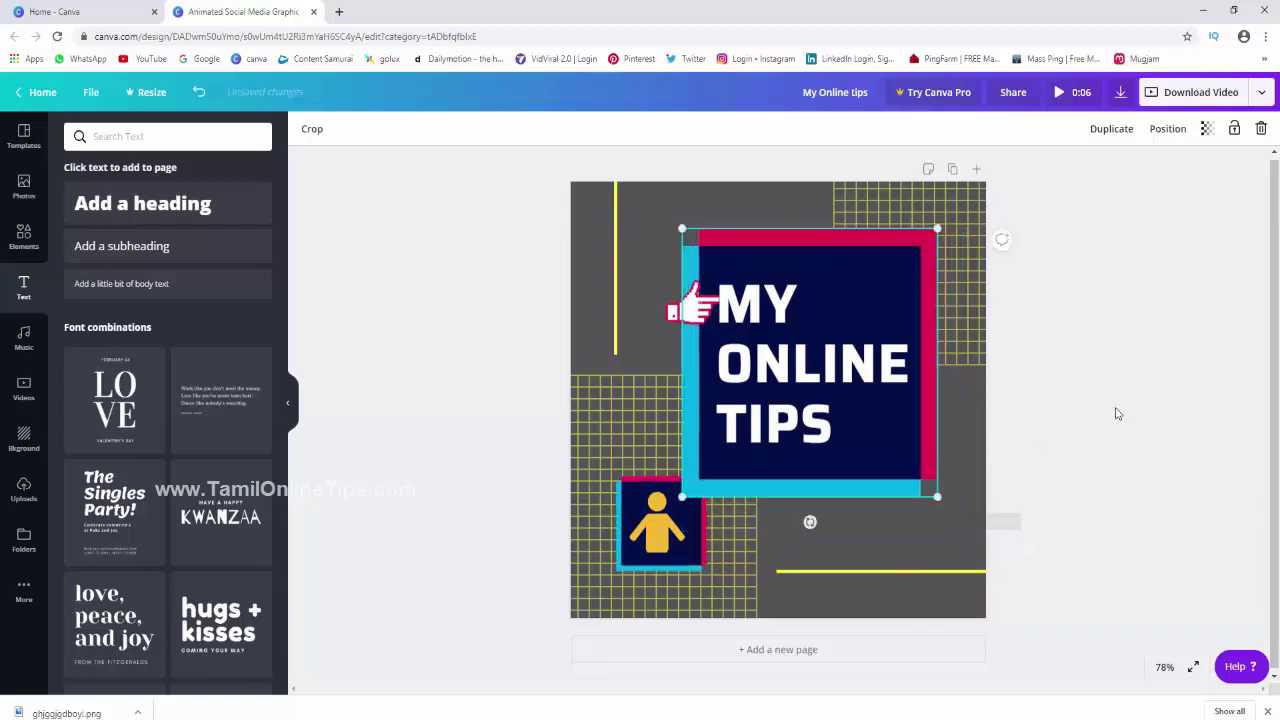
Step: Recolour the bottom horizontal line and the left vertical line to the document's pink
left_click(905, 572)
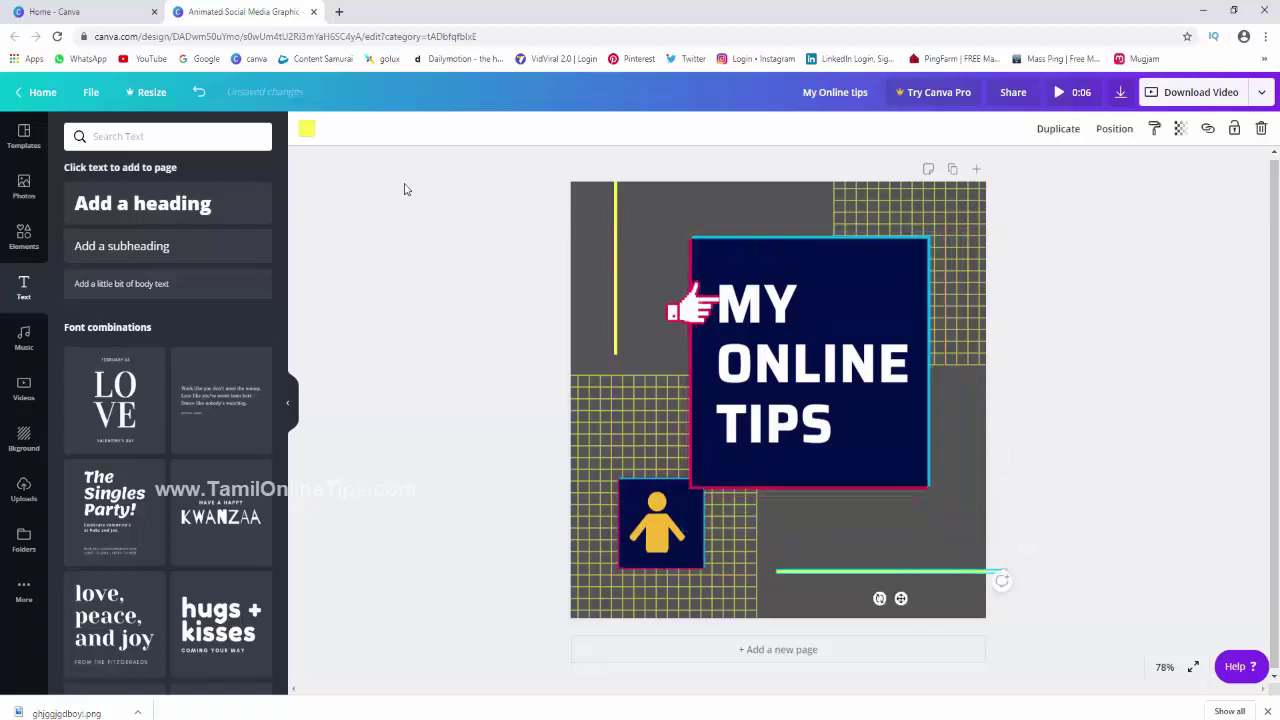
left_click(306, 128)
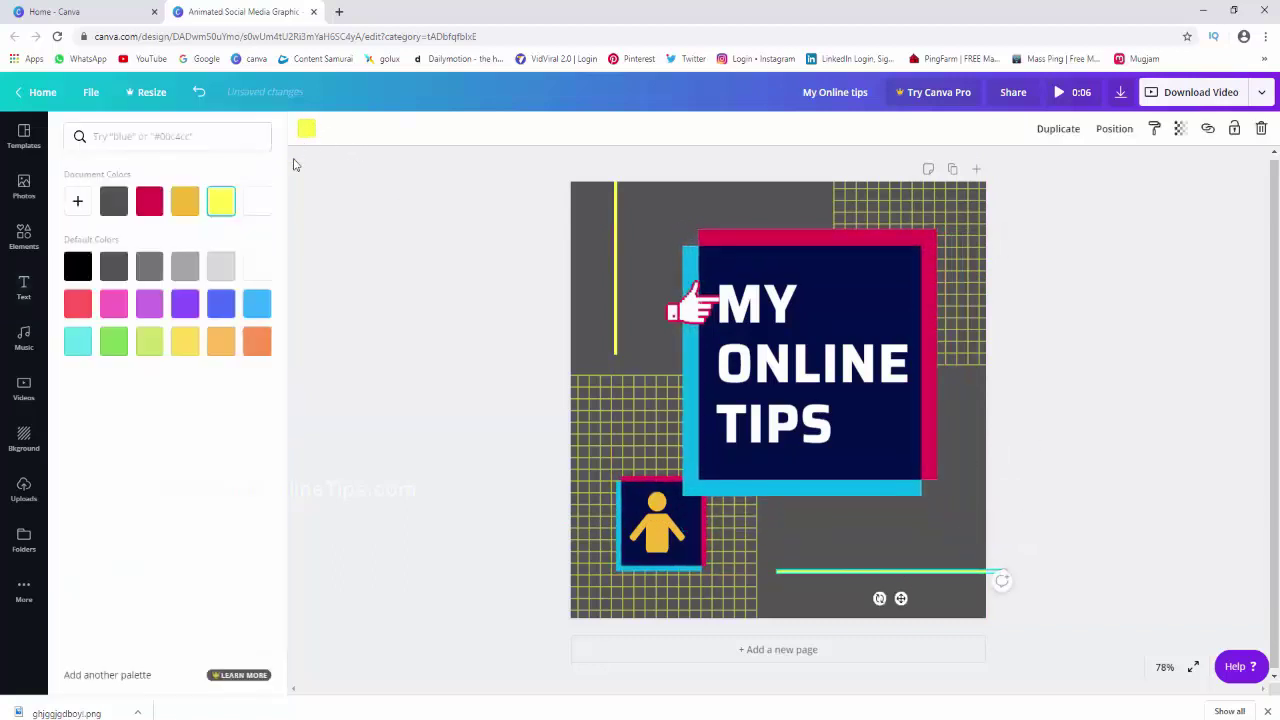
left_click(115, 316)
key("Escape")
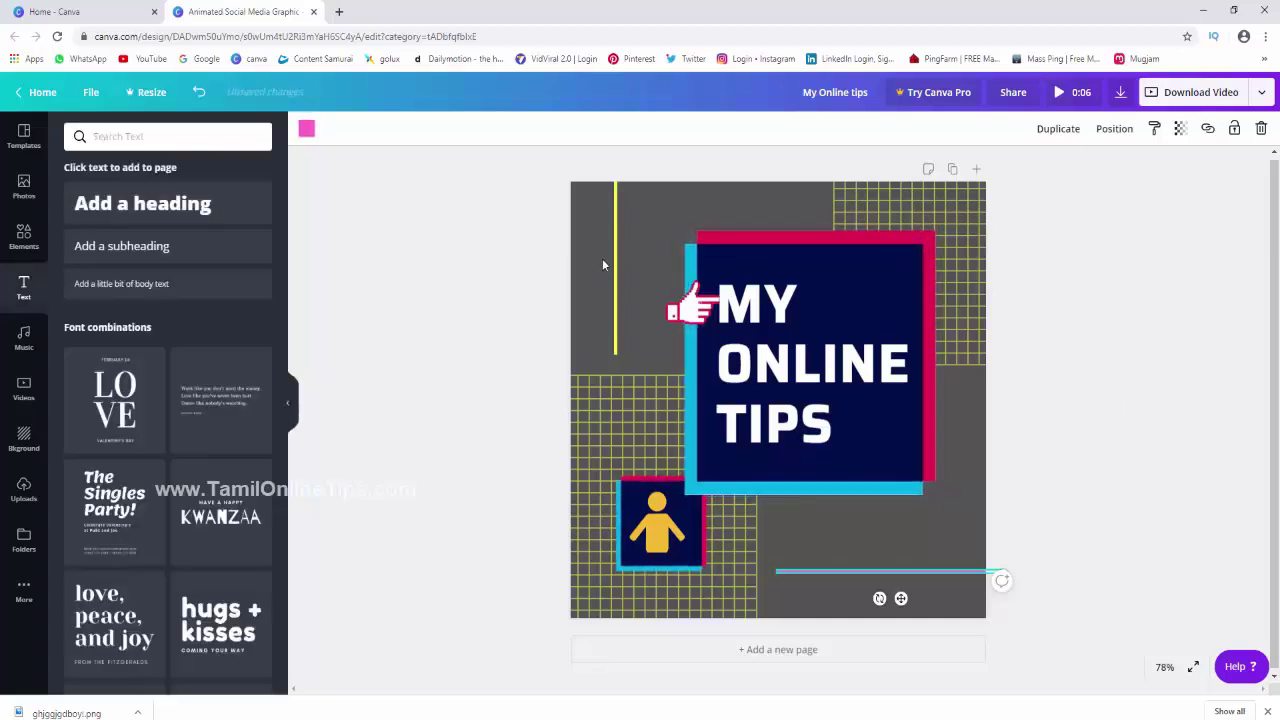
left_click(616, 255)
left_click(306, 128)
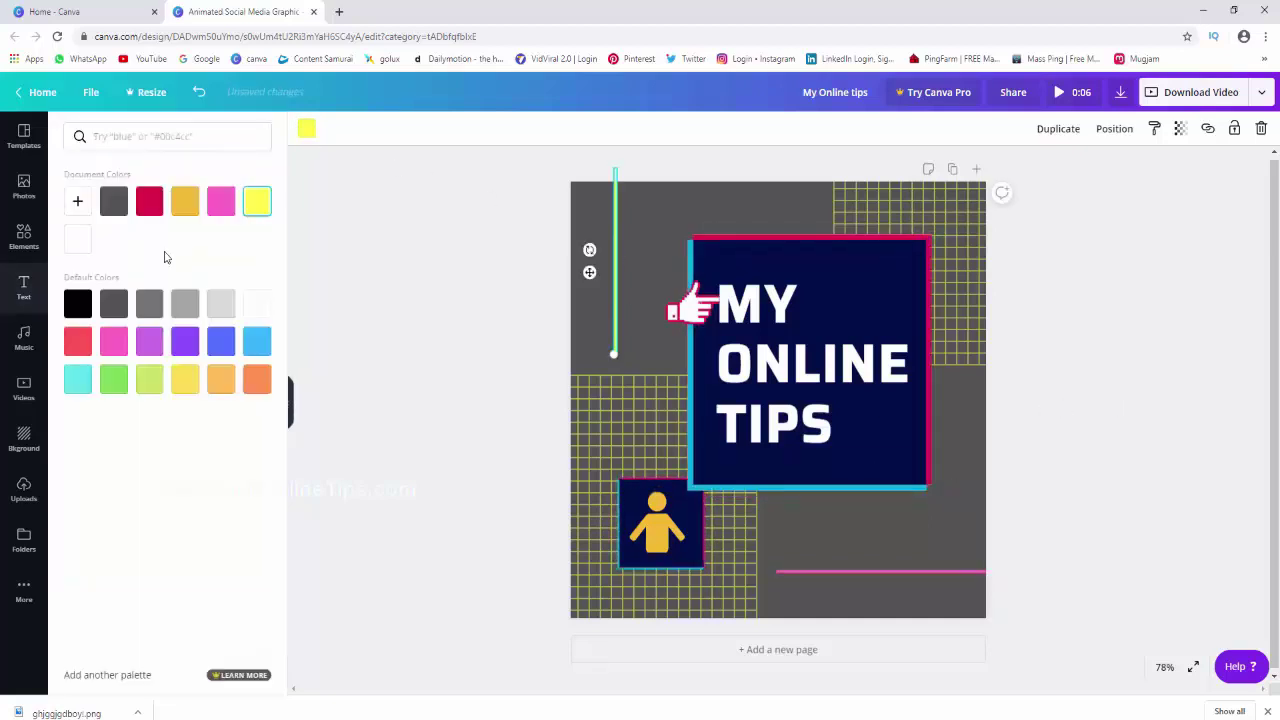
left_click(220, 197)
key("Escape")
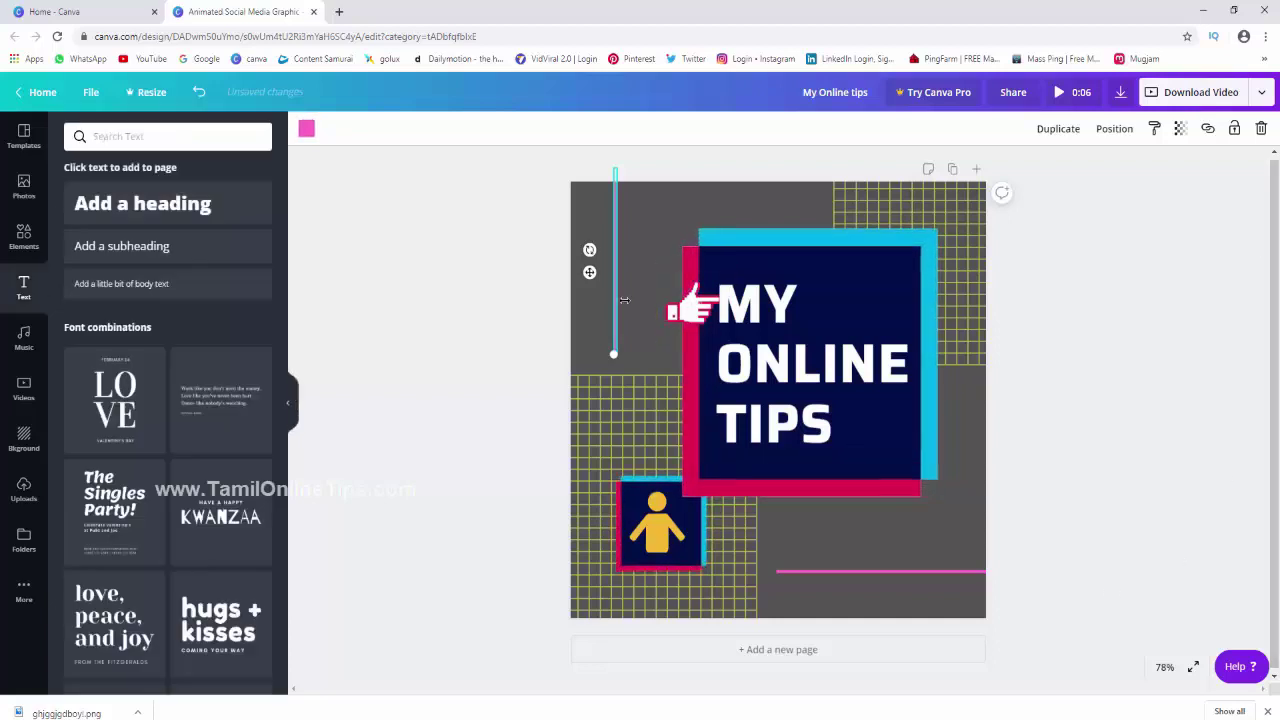
left_click(655, 237)
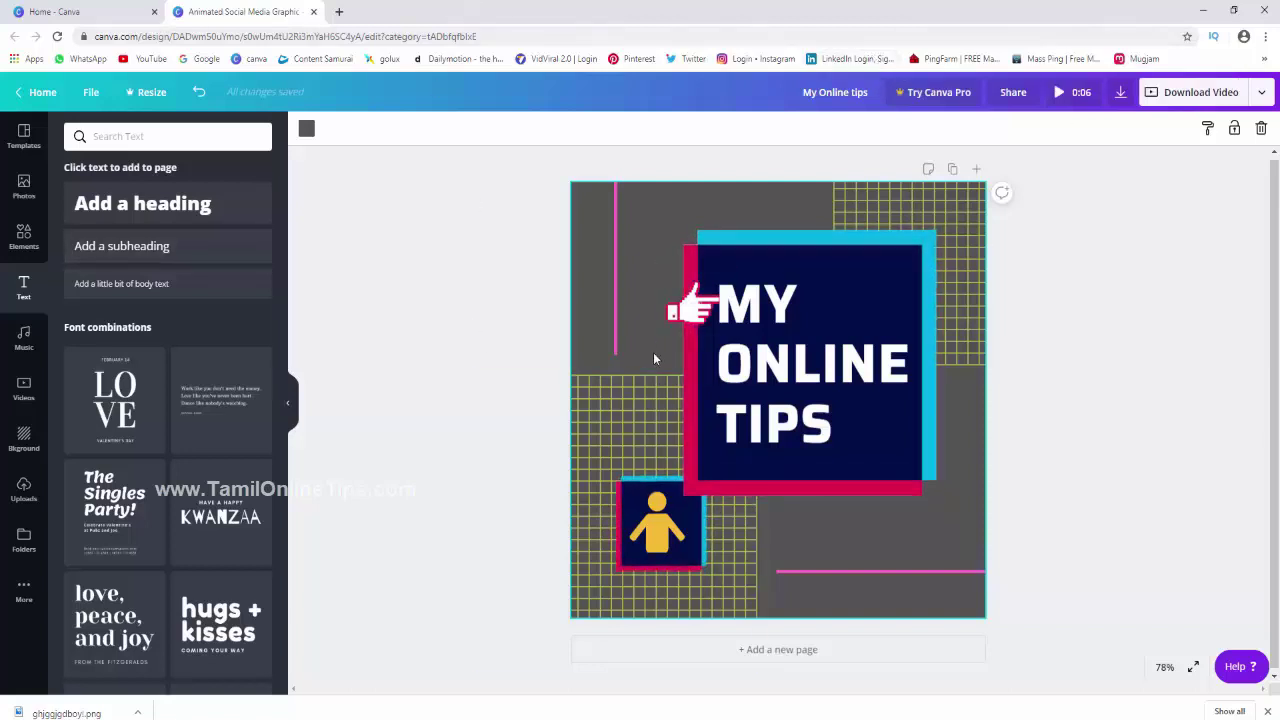
Step: Add the 'Advertising' track from the Happy music section as the design's background music
left_click(30, 345)
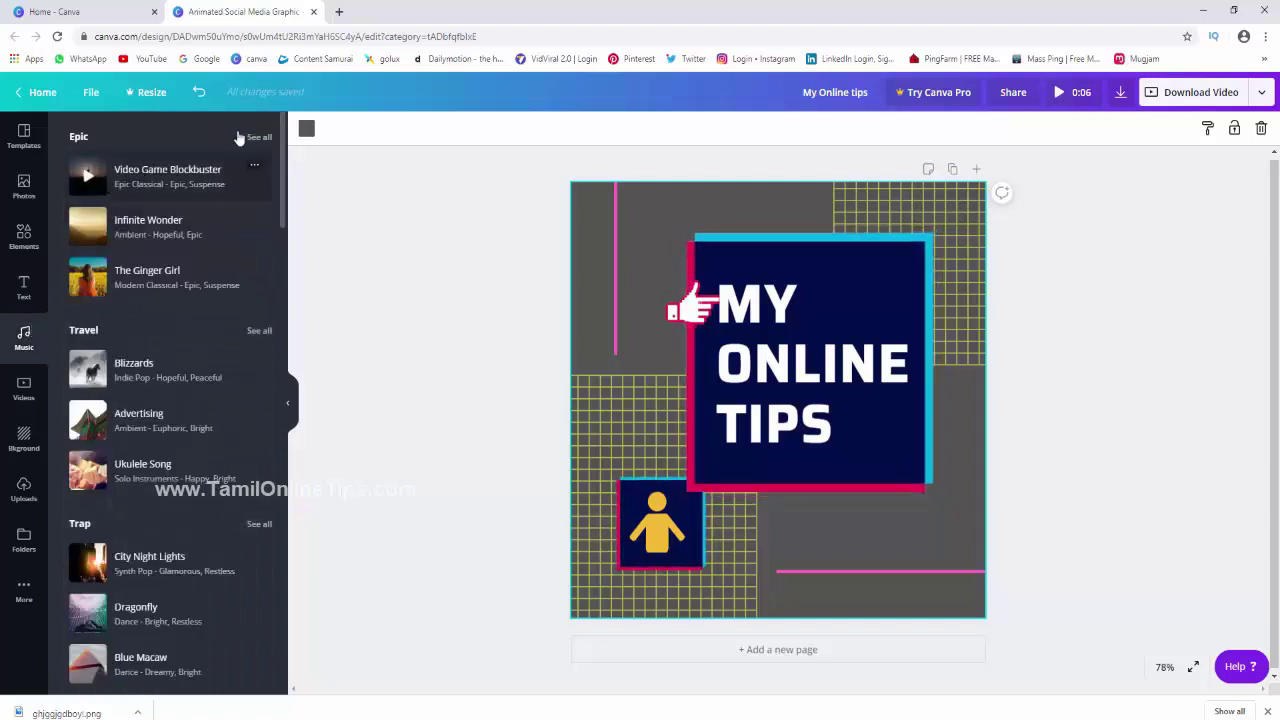
scroll(90, 352, "down", 2)
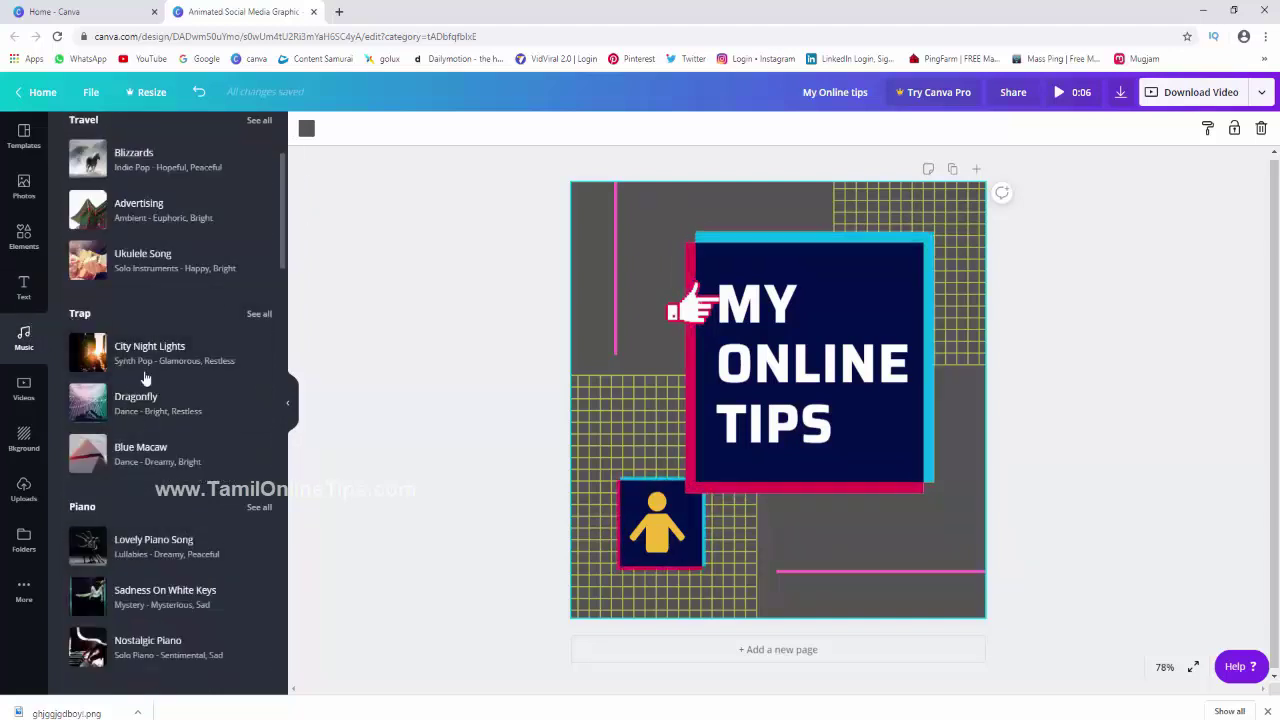
scroll(145, 377, "down", 2)
scroll(158, 498, "down", 1)
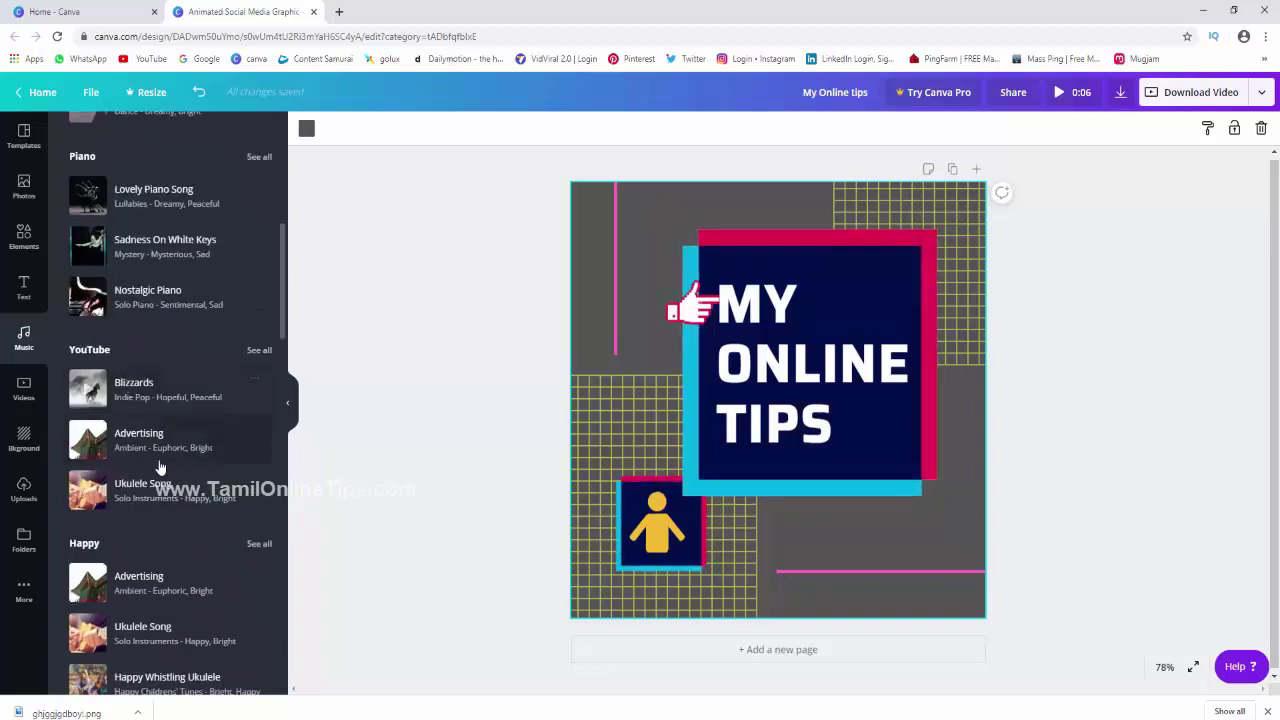
scroll(158, 466, "down", 2)
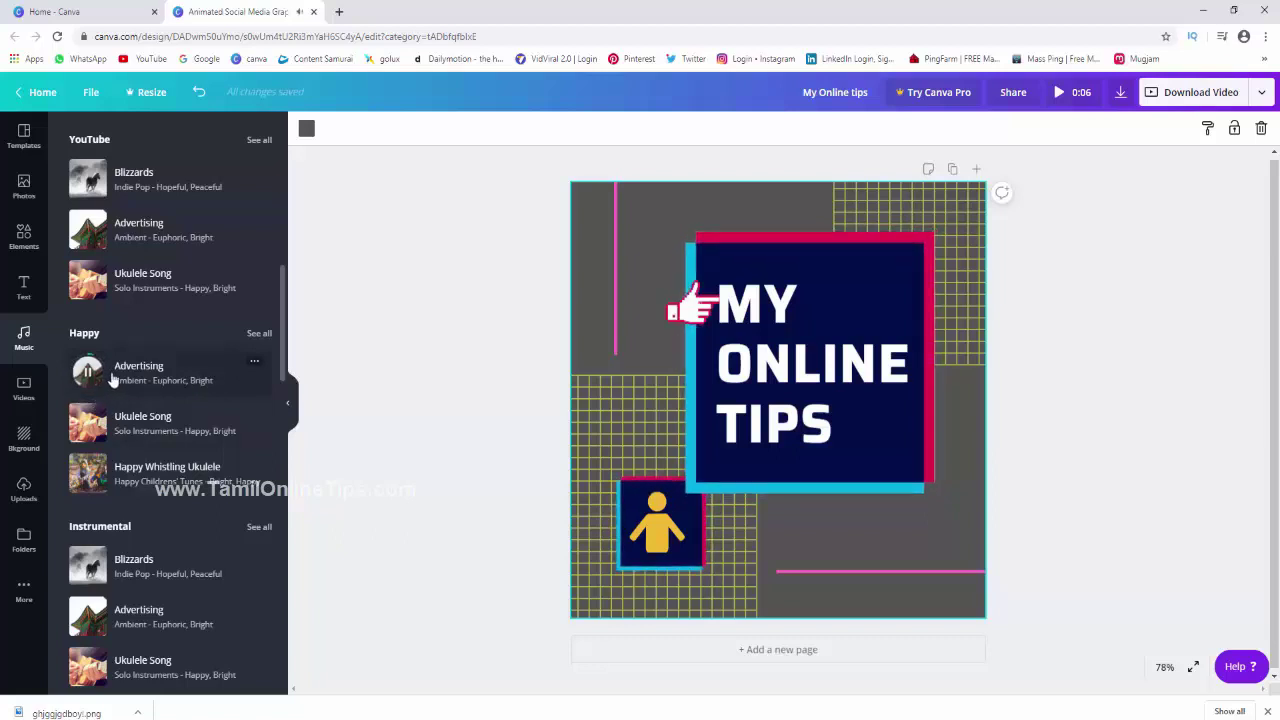
right_click(145, 380)
left_click(145, 380)
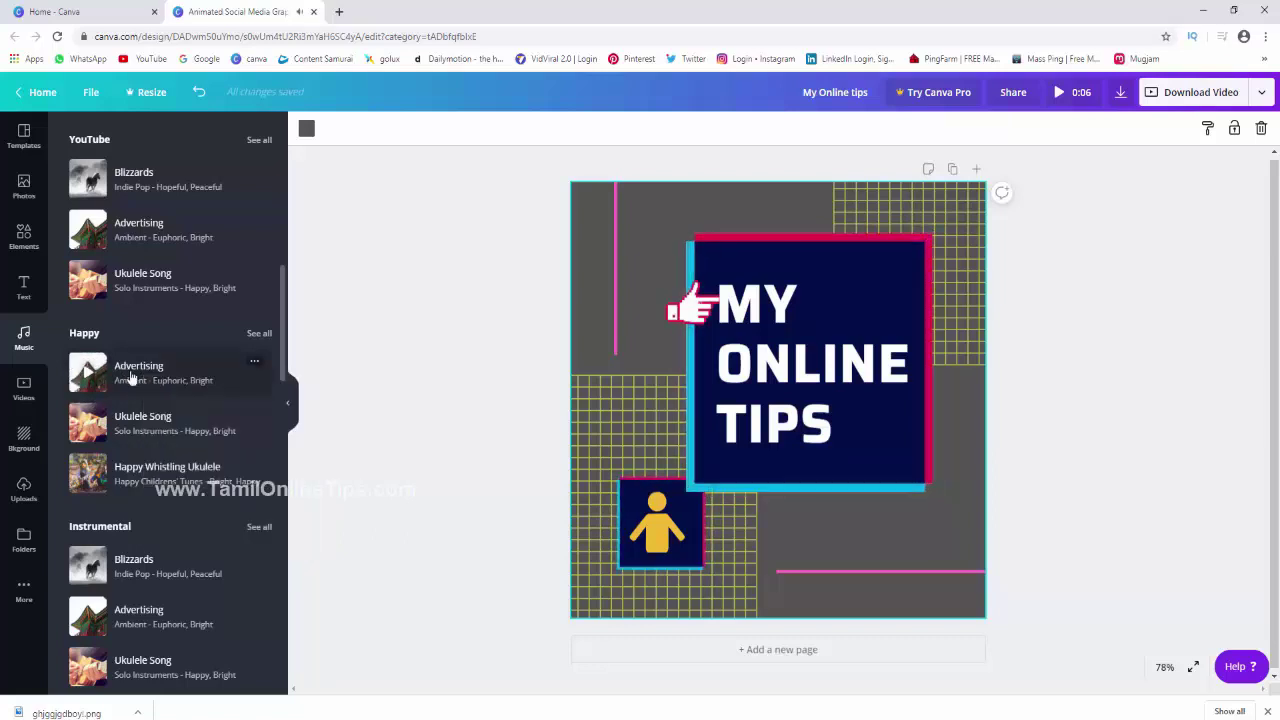
left_click(145, 375)
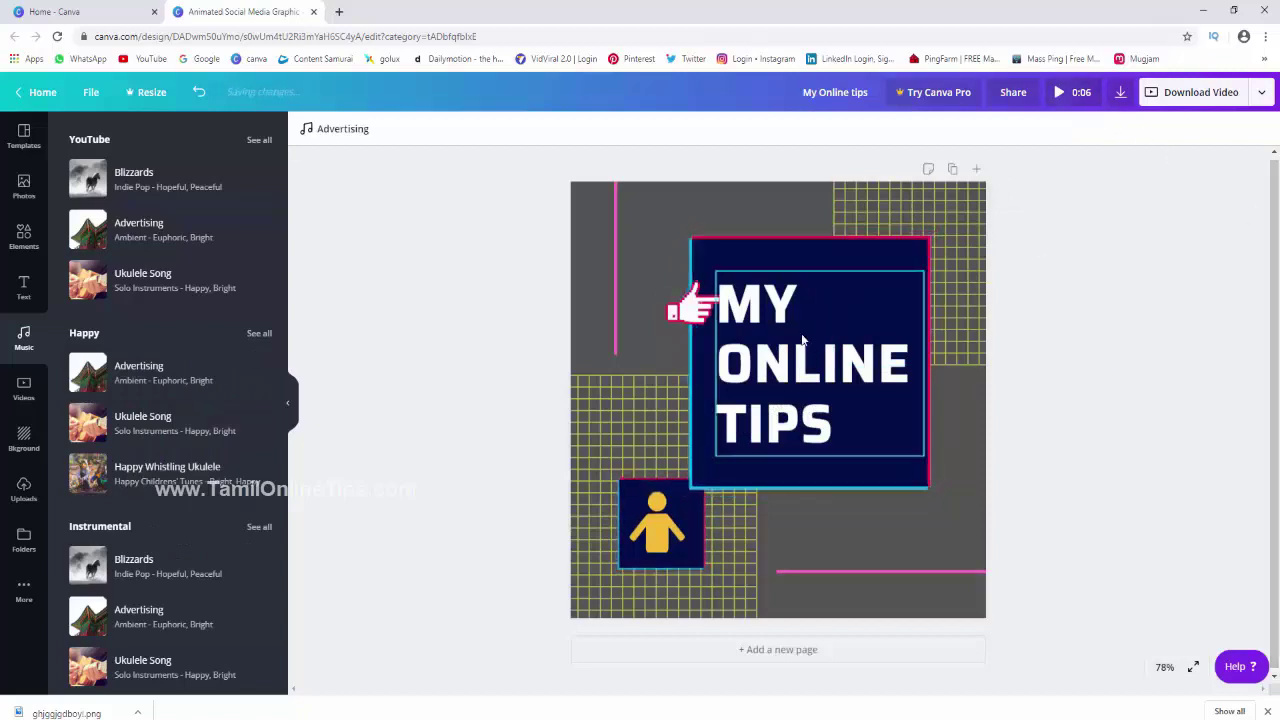
left_click(1073, 92)
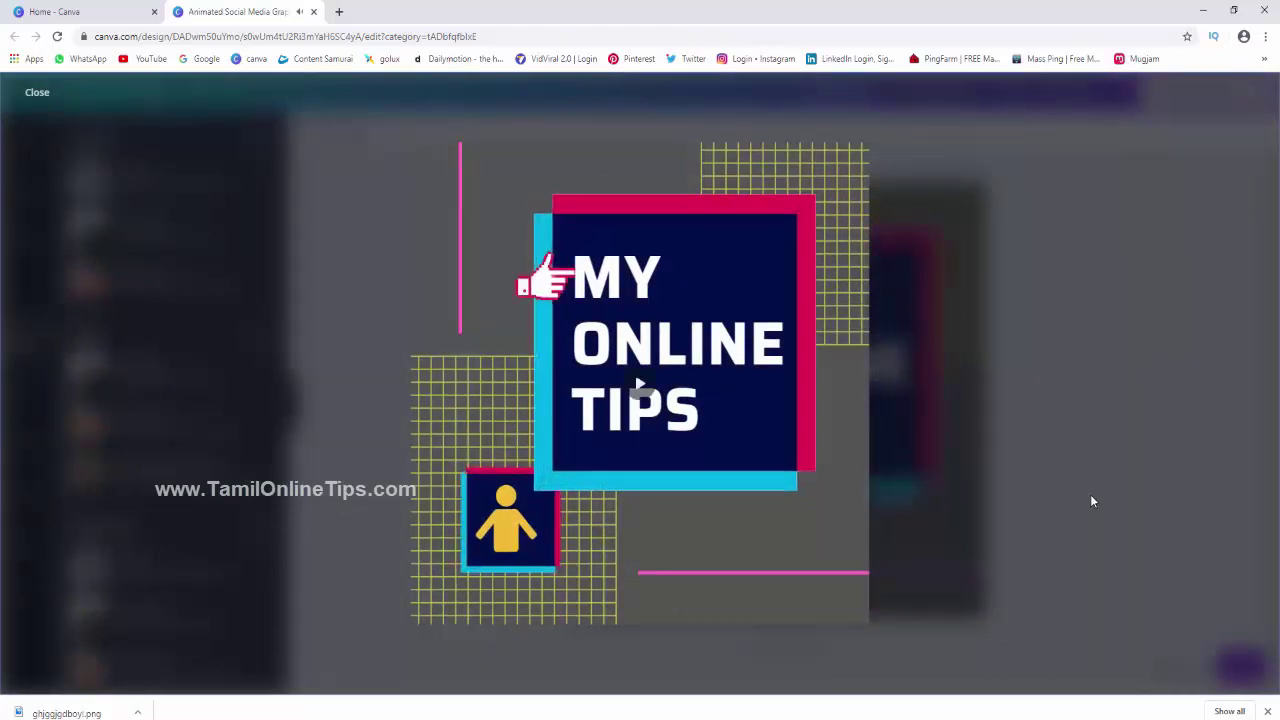
left_click(1134, 172)
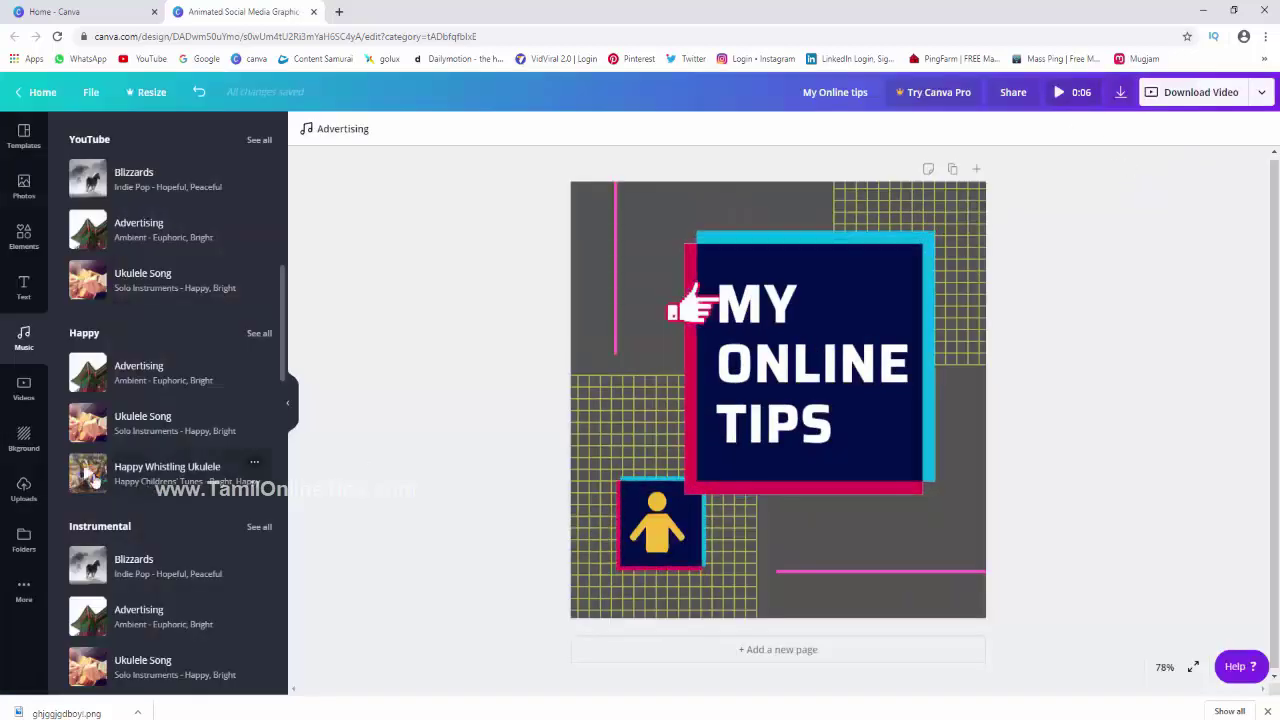
Step: Search the stock Videos library for 'advertisemnt' clips
left_click(24, 390)
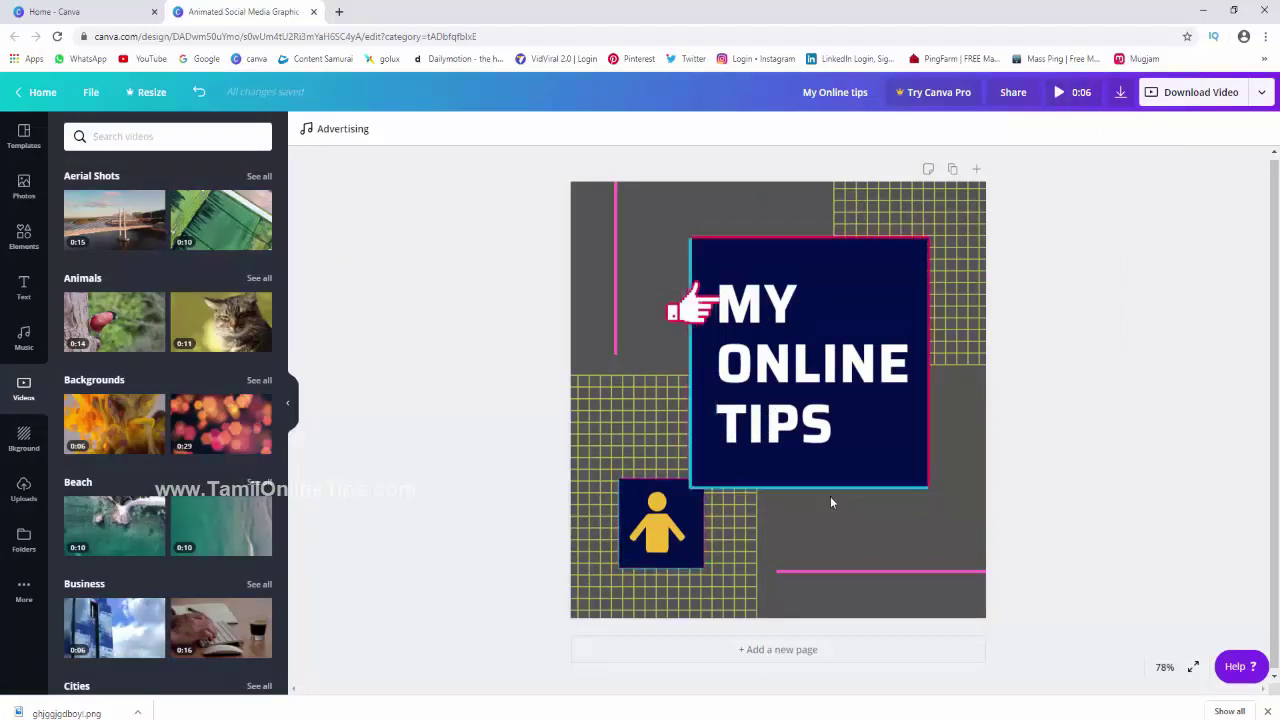
left_click(144, 135)
type("ad")
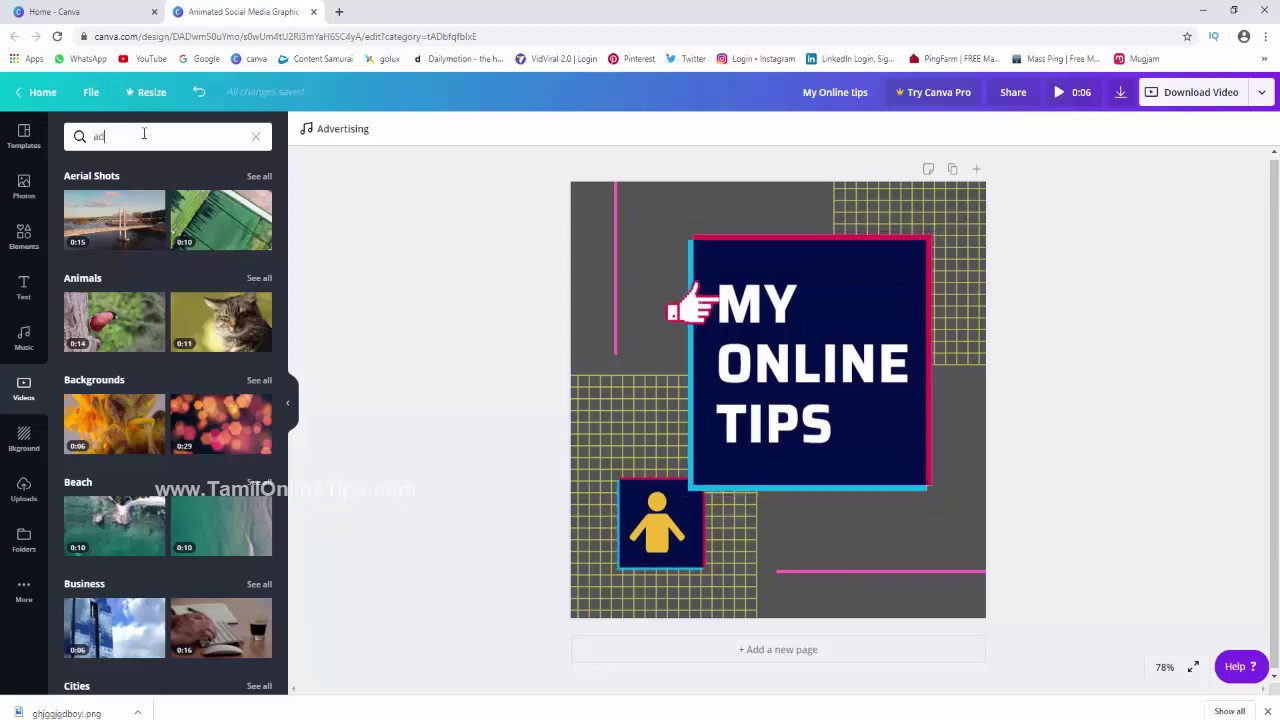
type("ver")
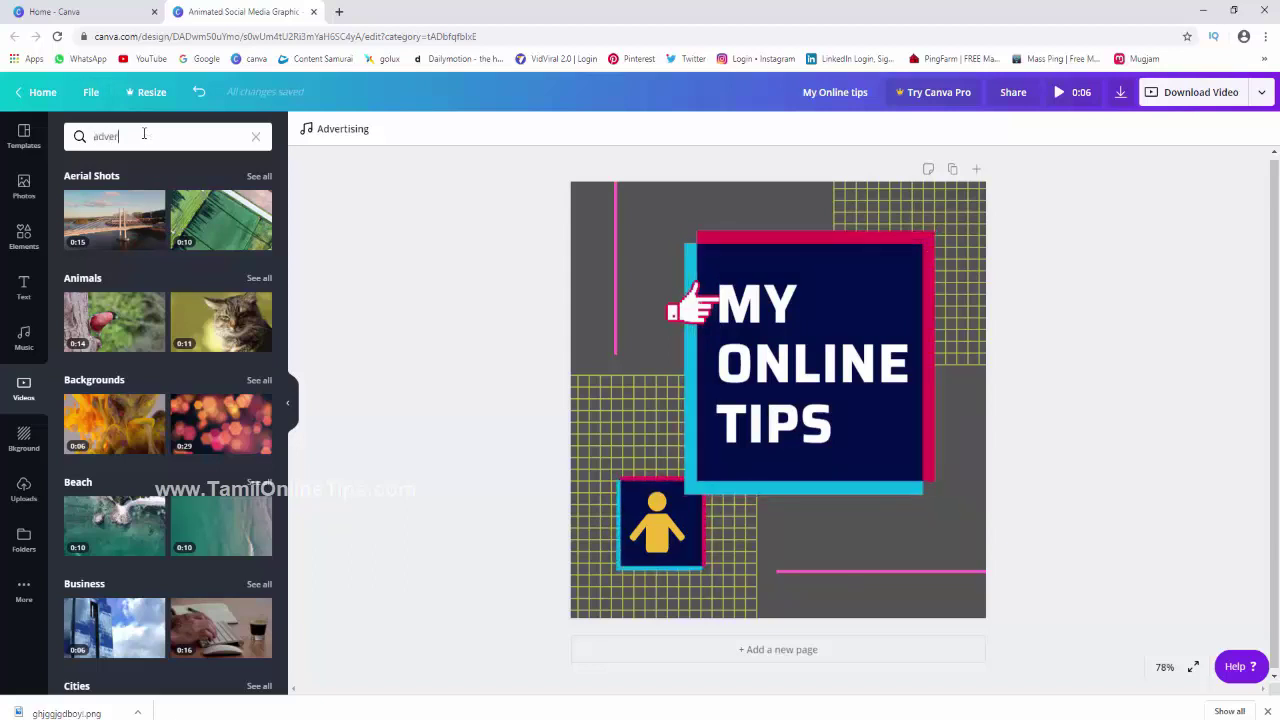
type("tisemnt")
key("Return")
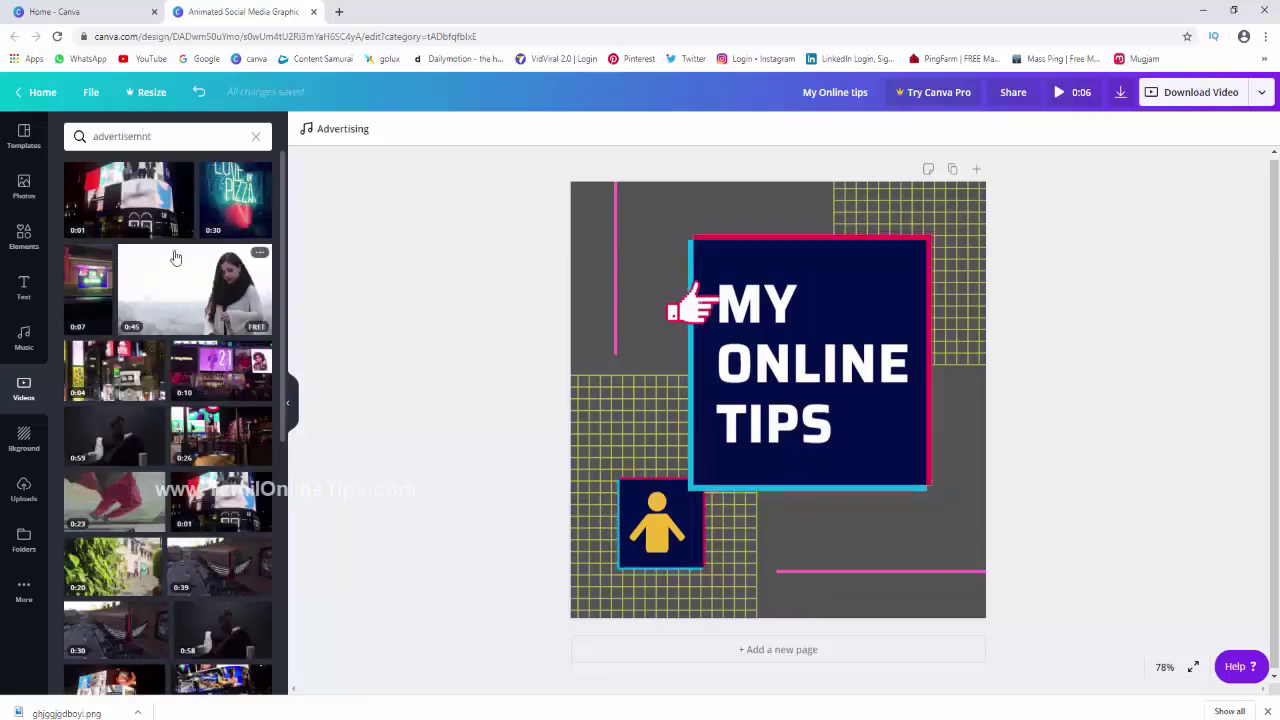
left_click_drag(157, 214, 594, 233)
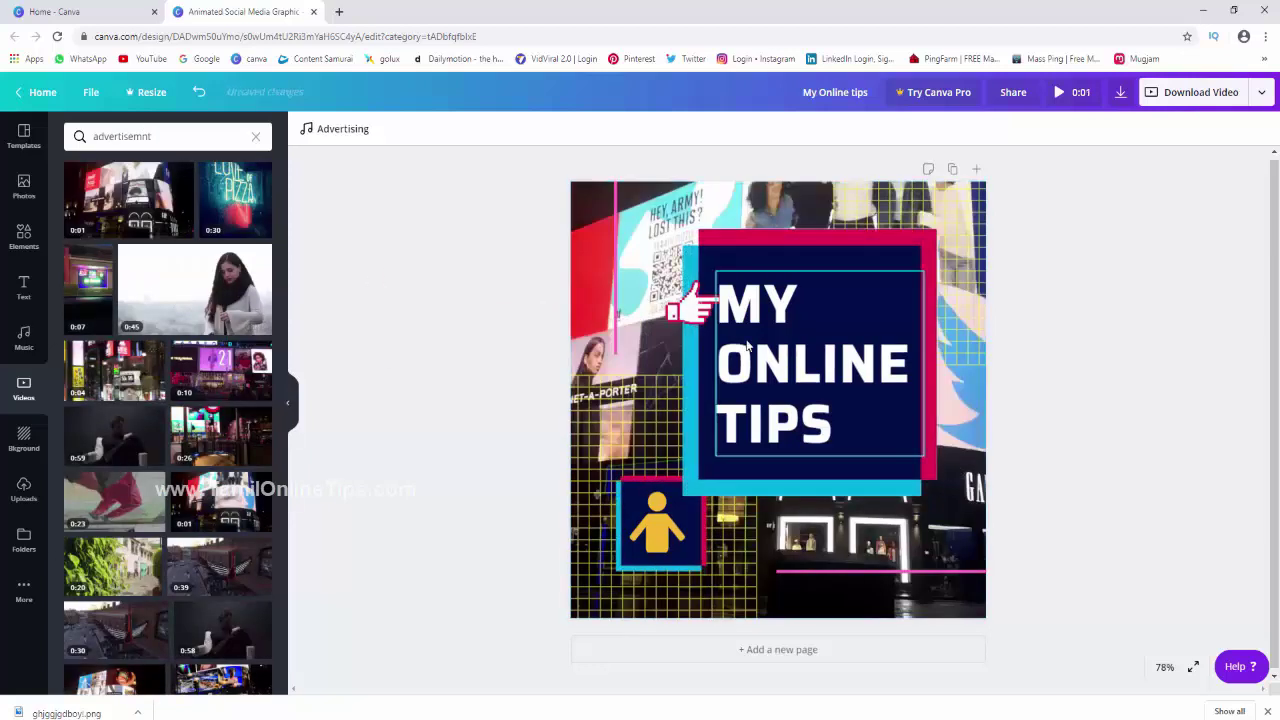
left_click(596, 234)
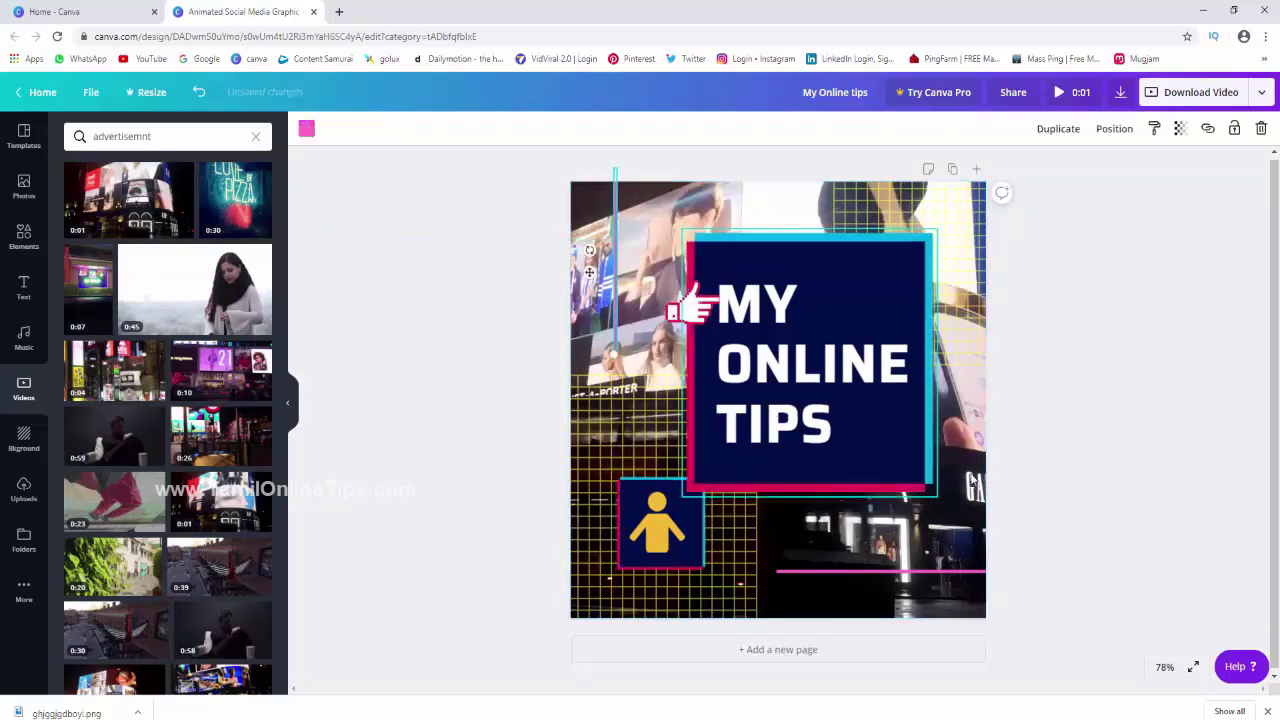
key("Delete")
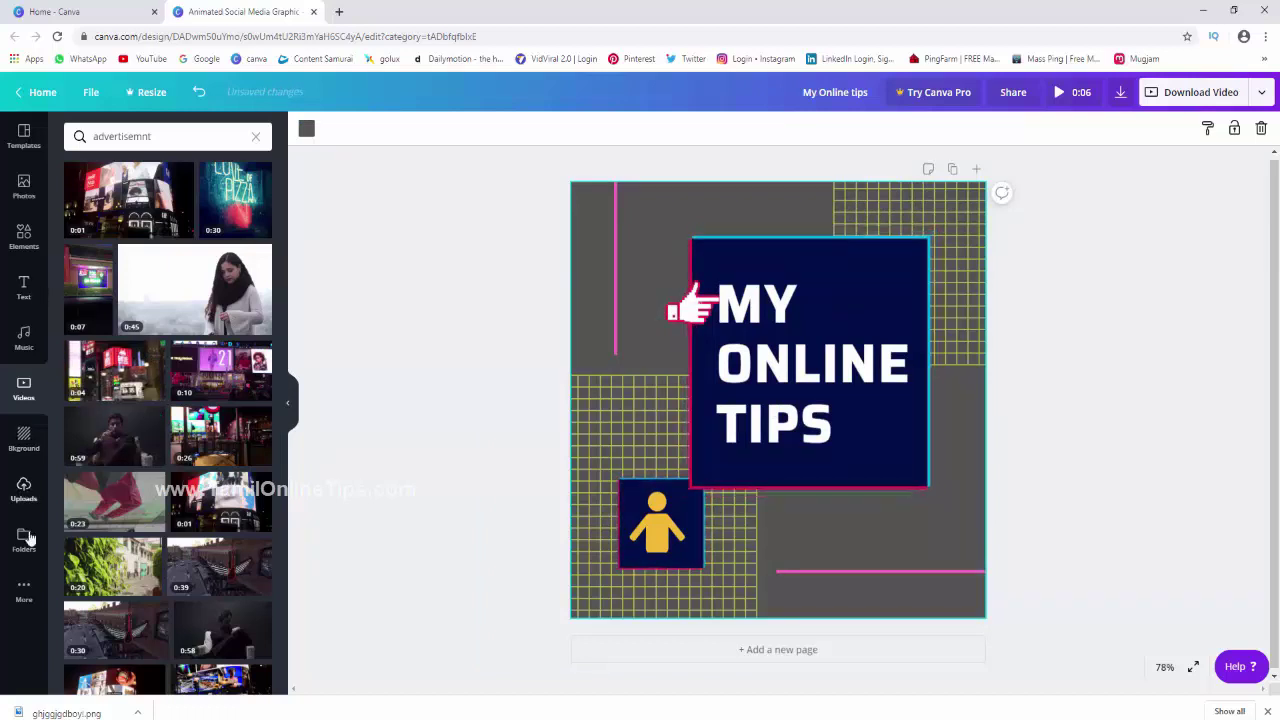
Step: Try a starry night sky, green leaves and another photo as the design background
left_click(24, 438)
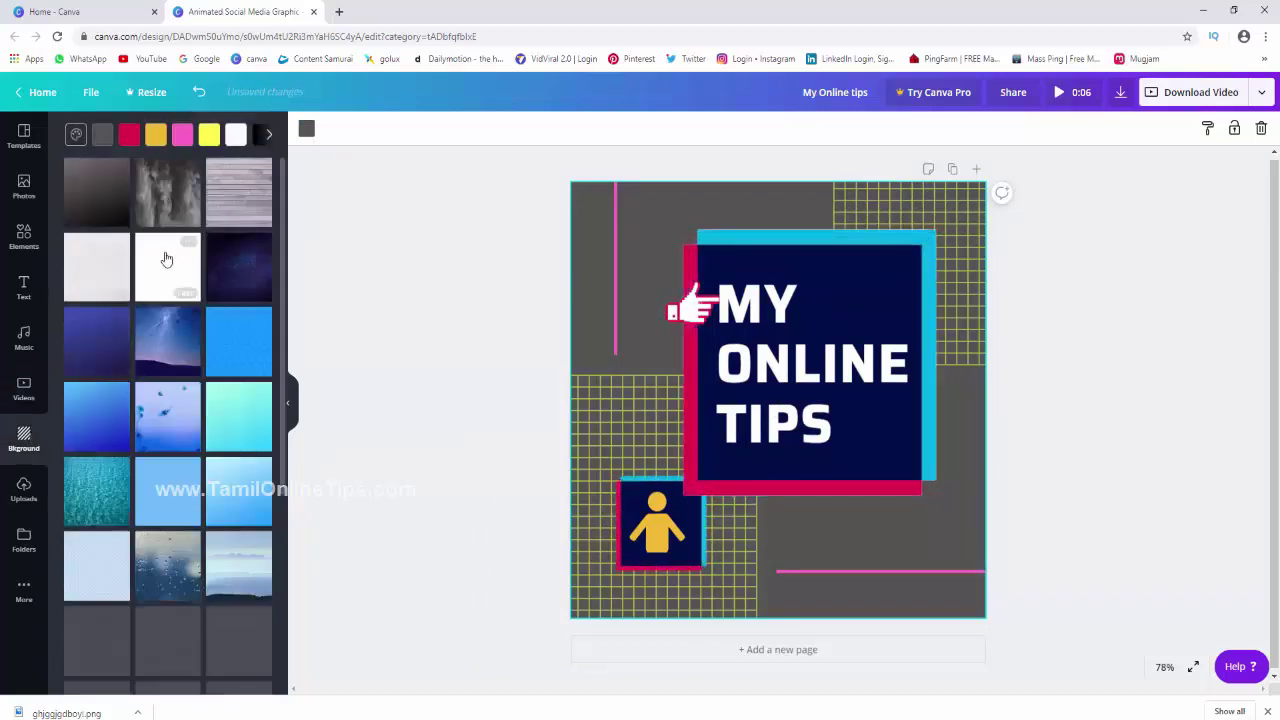
left_click(155, 354)
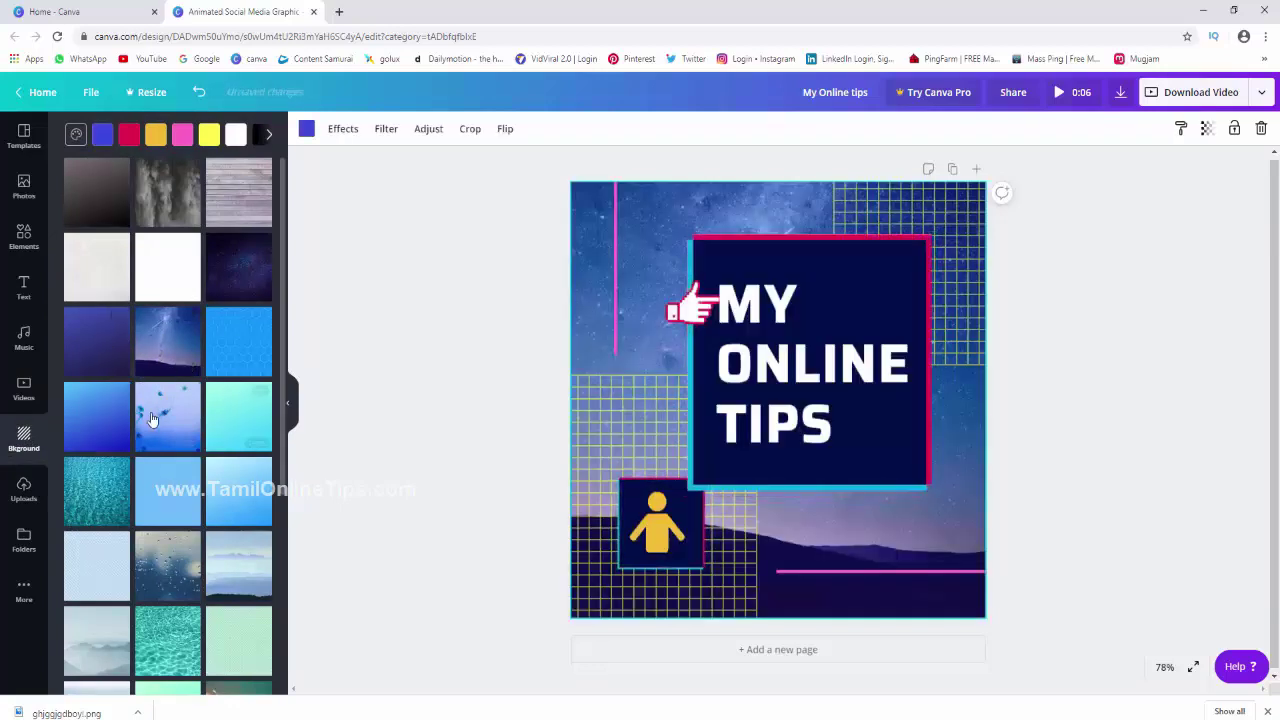
scroll(180, 330, "down", 5)
scroll(113, 345, "down", 5)
scroll(113, 345, "down", 5)
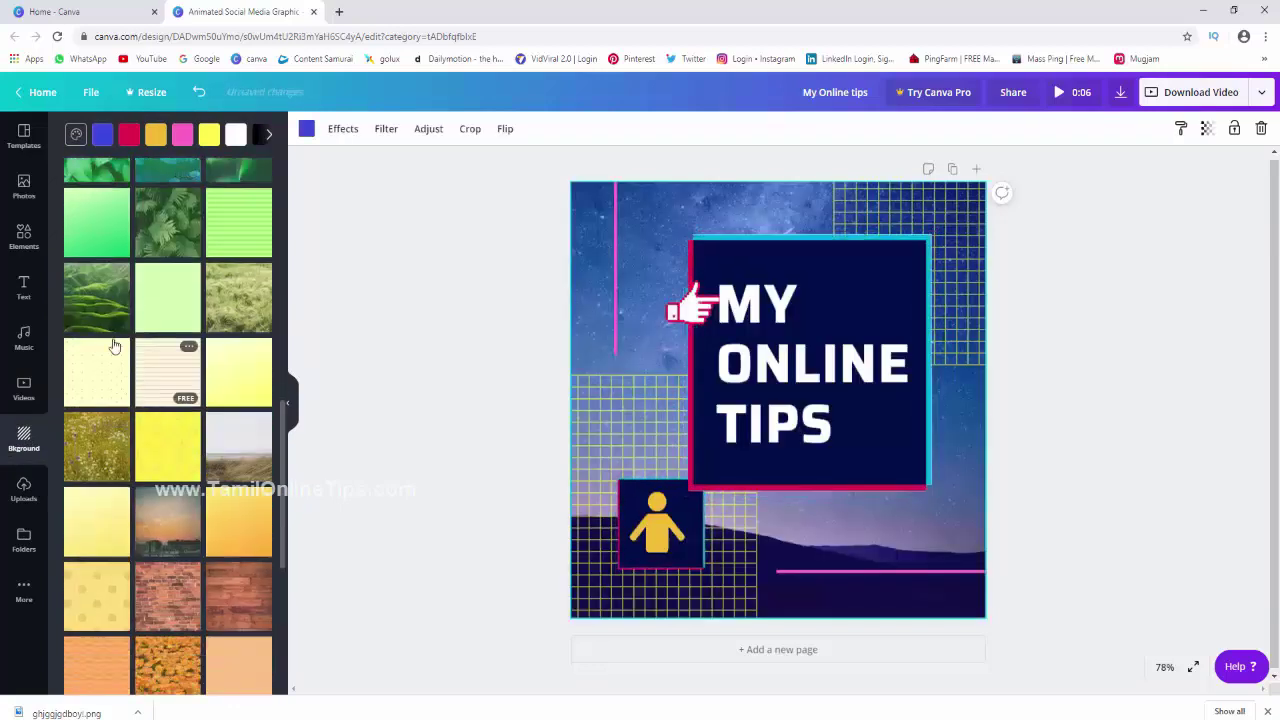
scroll(110, 320, "up", 2)
left_click(100, 290)
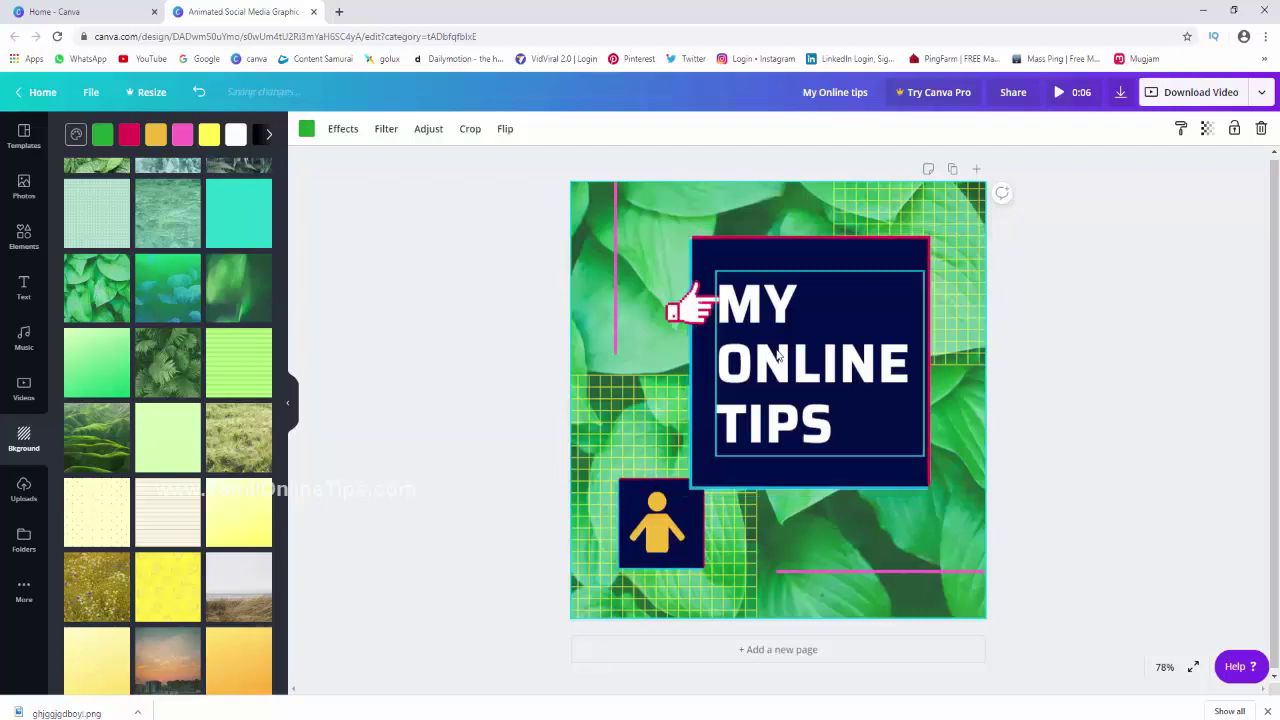
scroll(99, 349, "down", 5)
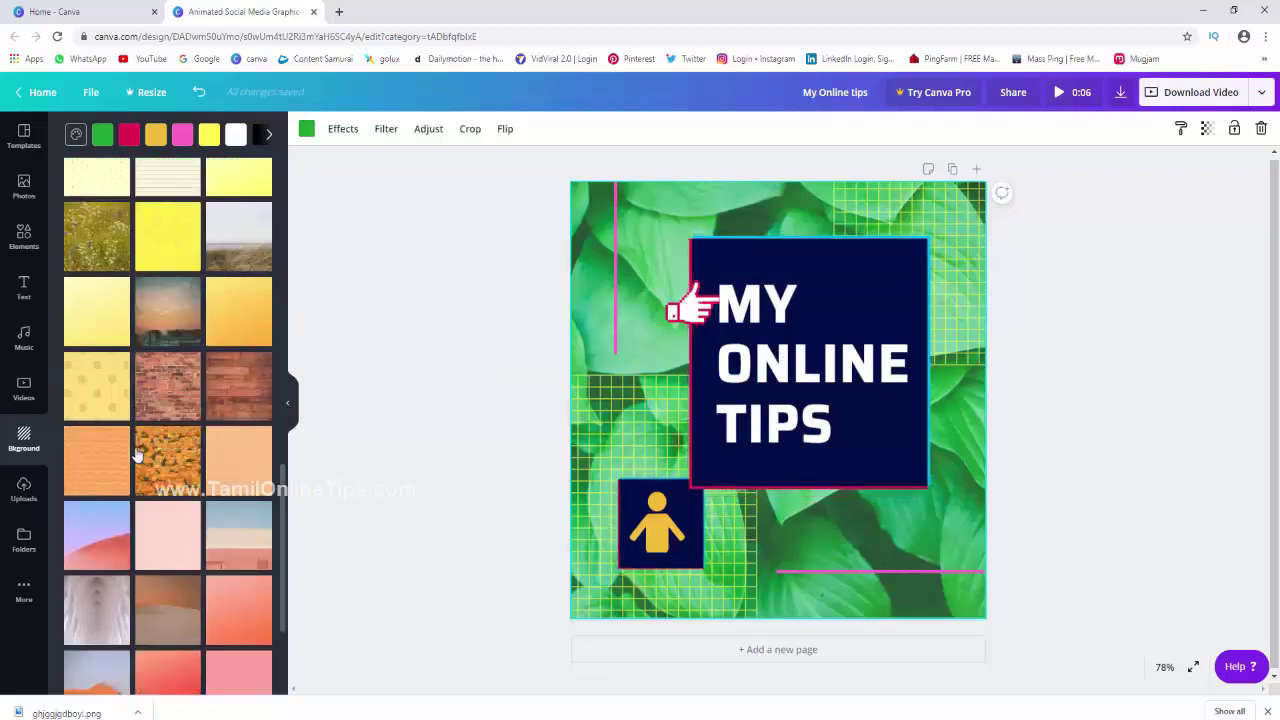
left_click(161, 259)
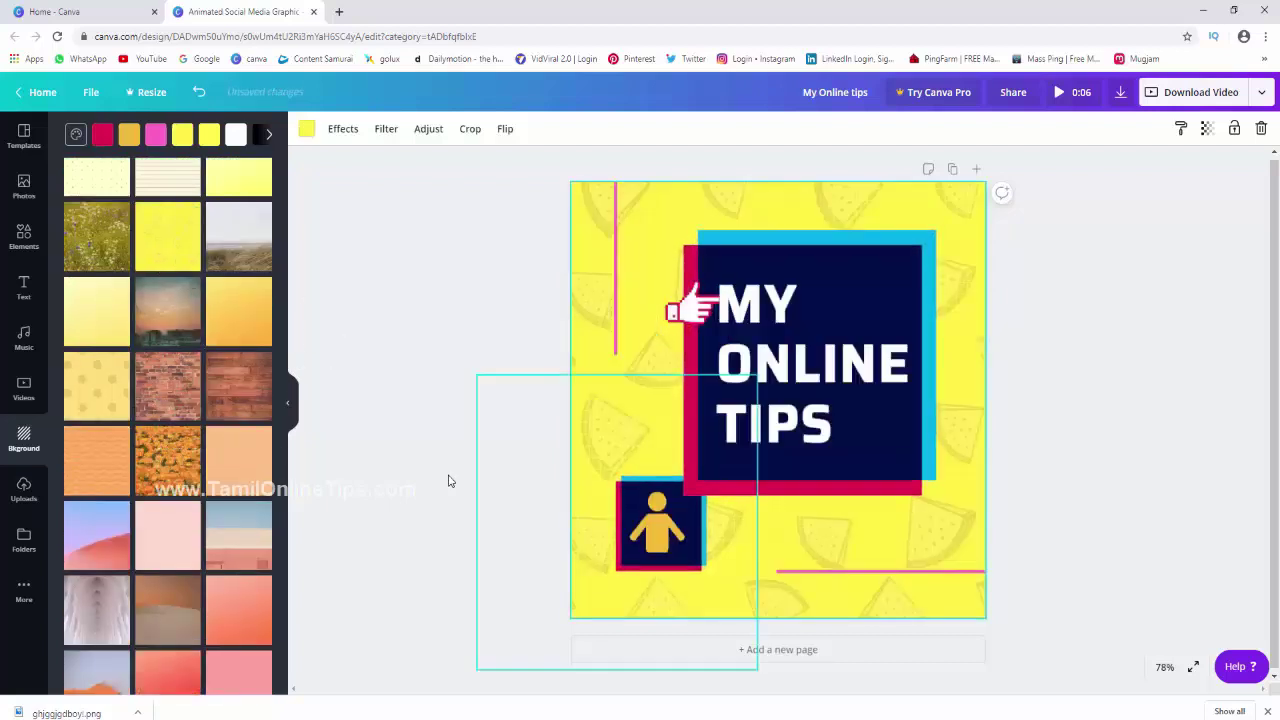
scroll(177, 411, "down", 4)
scroll(215, 450, "down", 1)
Step: Set the background to the dark leaves photo after trying pink and night-city photos
left_click(159, 577)
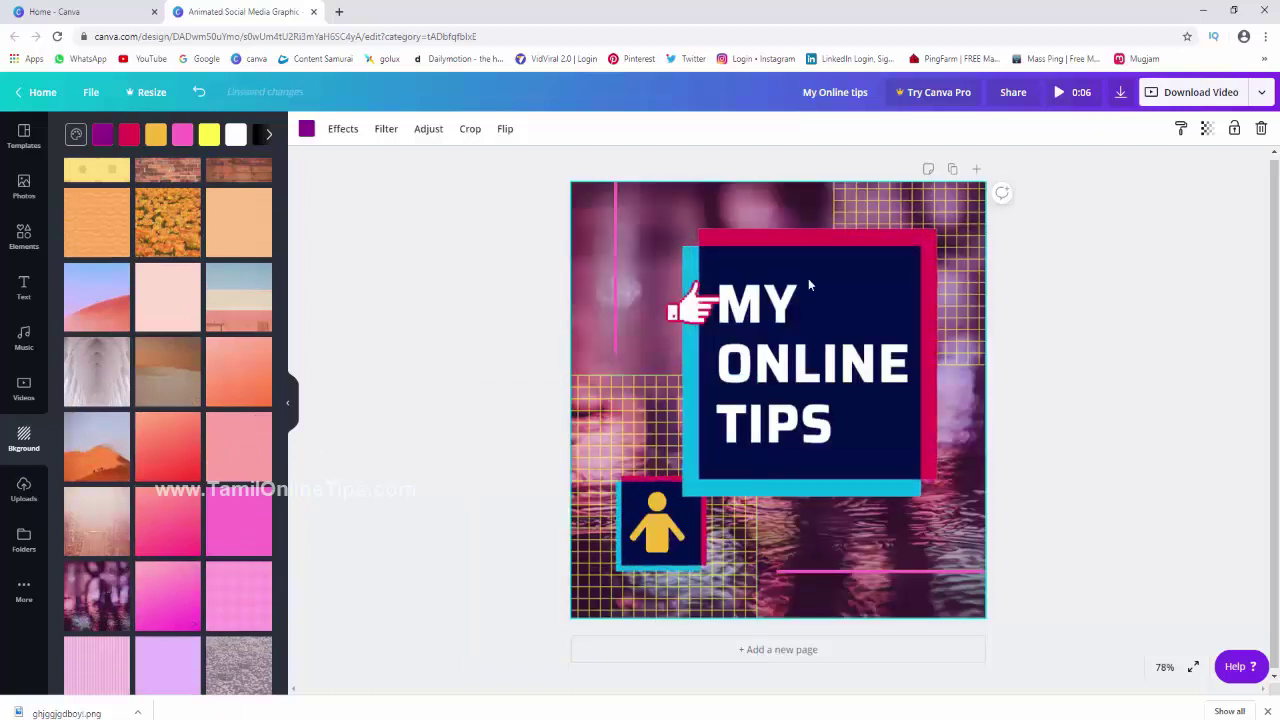
scroll(209, 517, "down", 3)
scroll(212, 515, "down", 3)
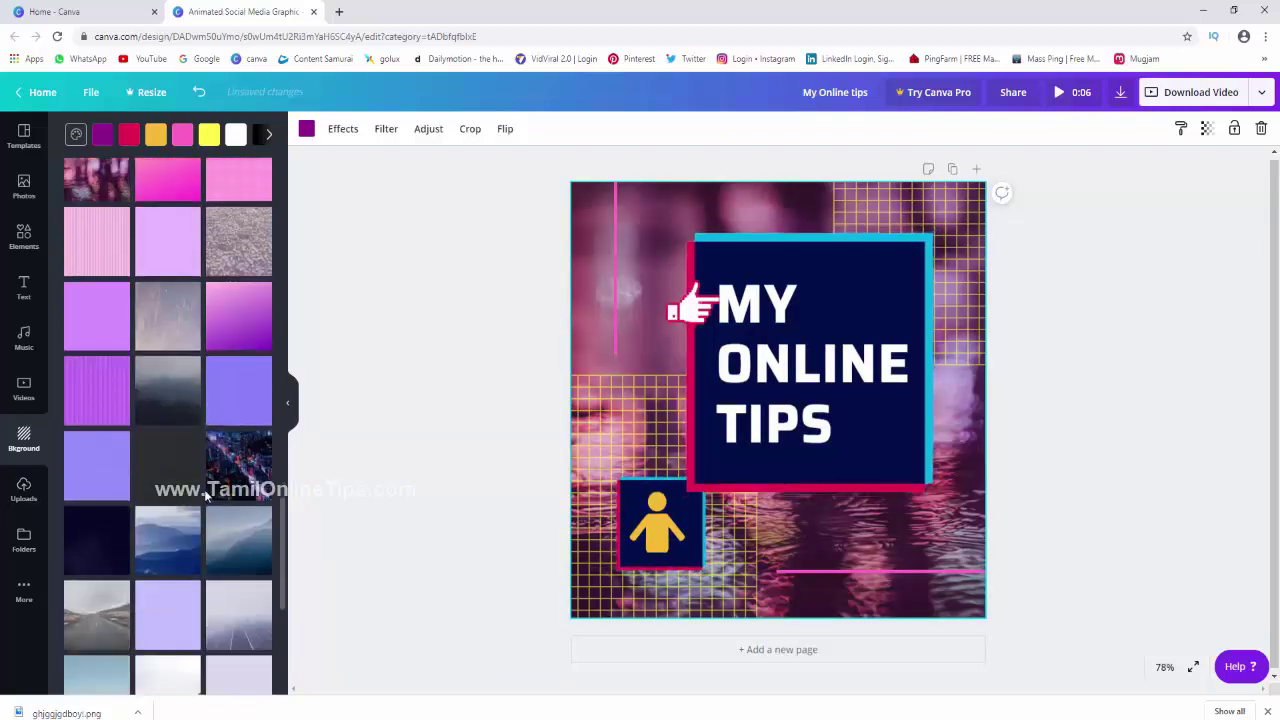
scroll(253, 404, "down", 3)
left_click(232, 328)
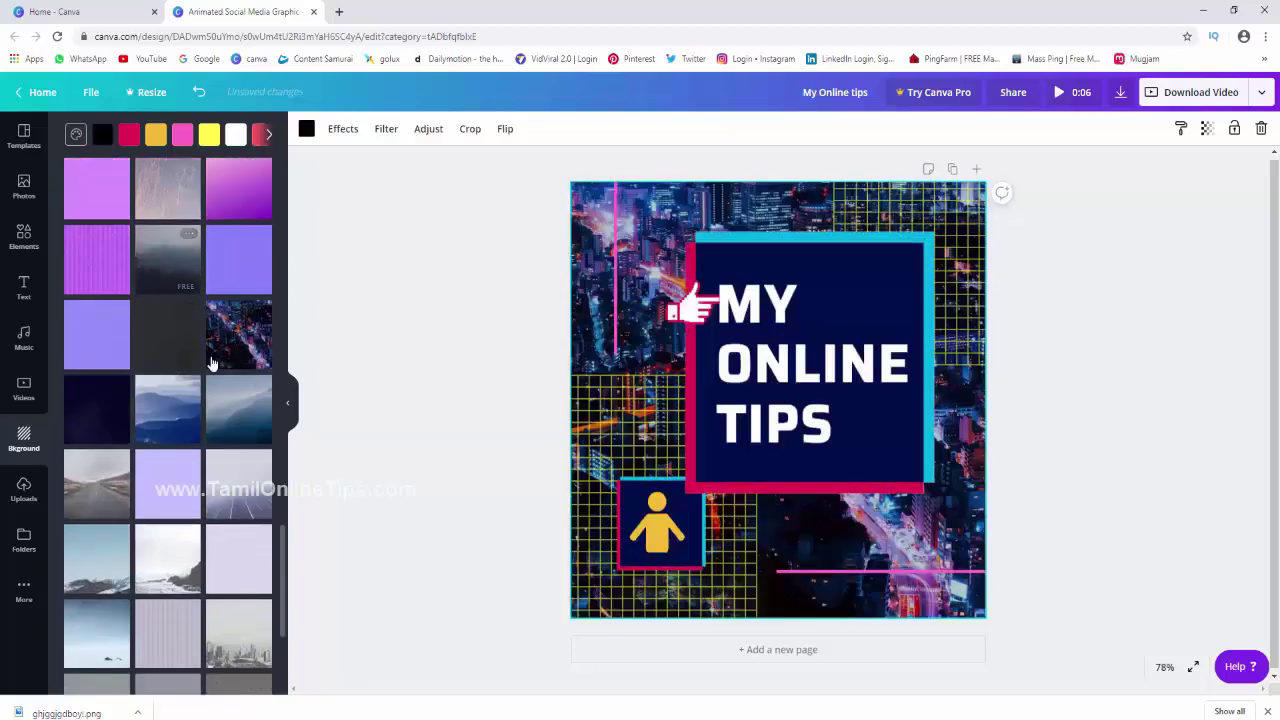
scroll(228, 538, "down", 3)
scroll(228, 535, "down", 5)
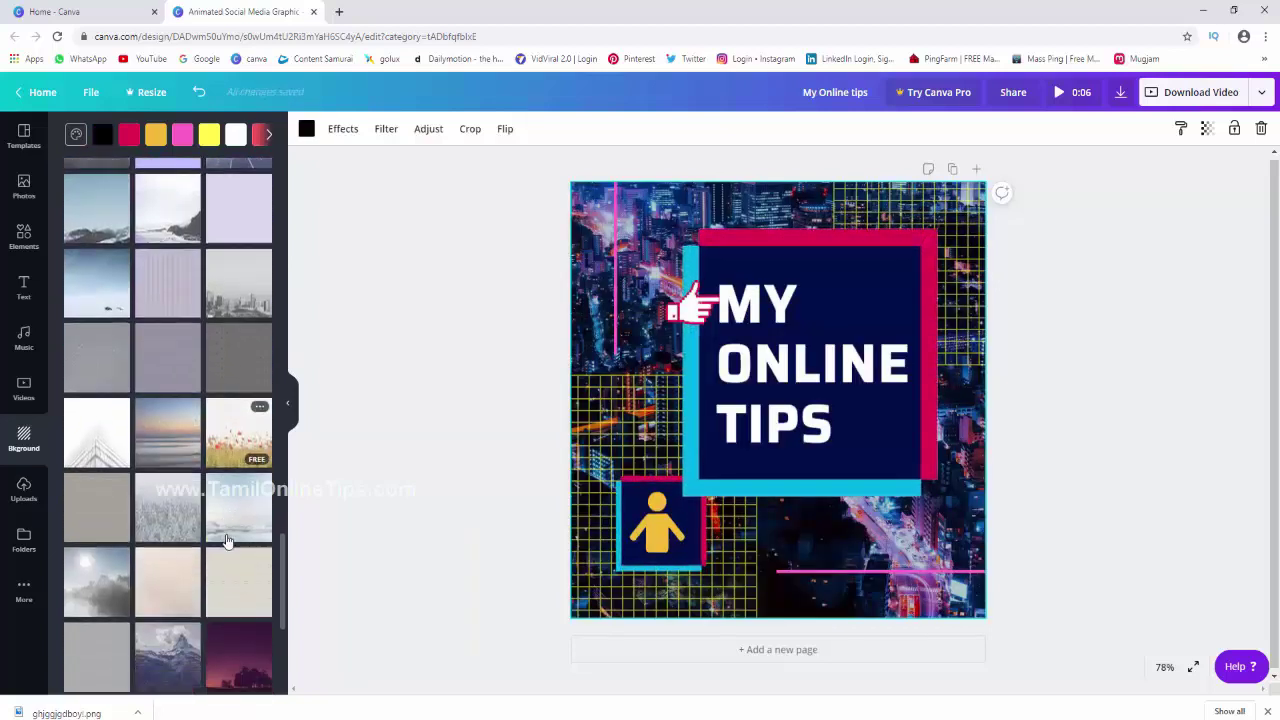
scroll(228, 530, "down", 4)
left_click(93, 459)
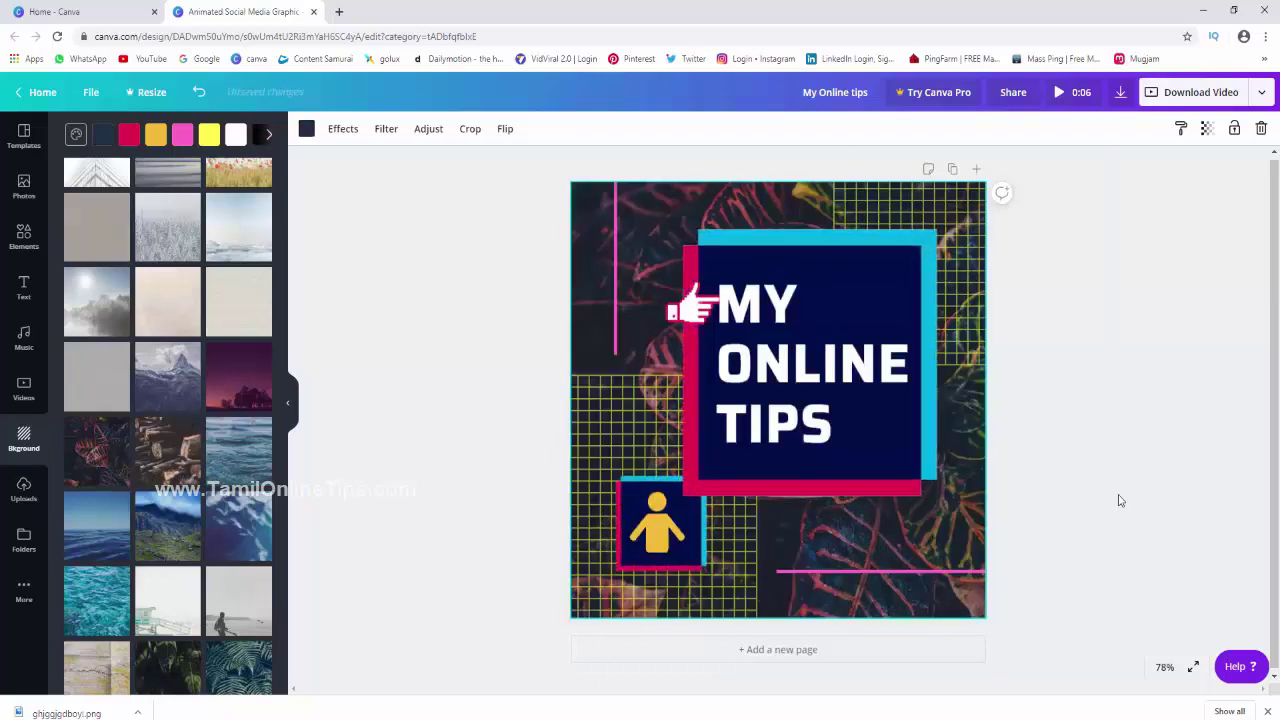
Step: Show the uploaded images, including the logo, in the Uploads panel
scroll(165, 600, "down", 3)
scroll(162, 622, "down", 4)
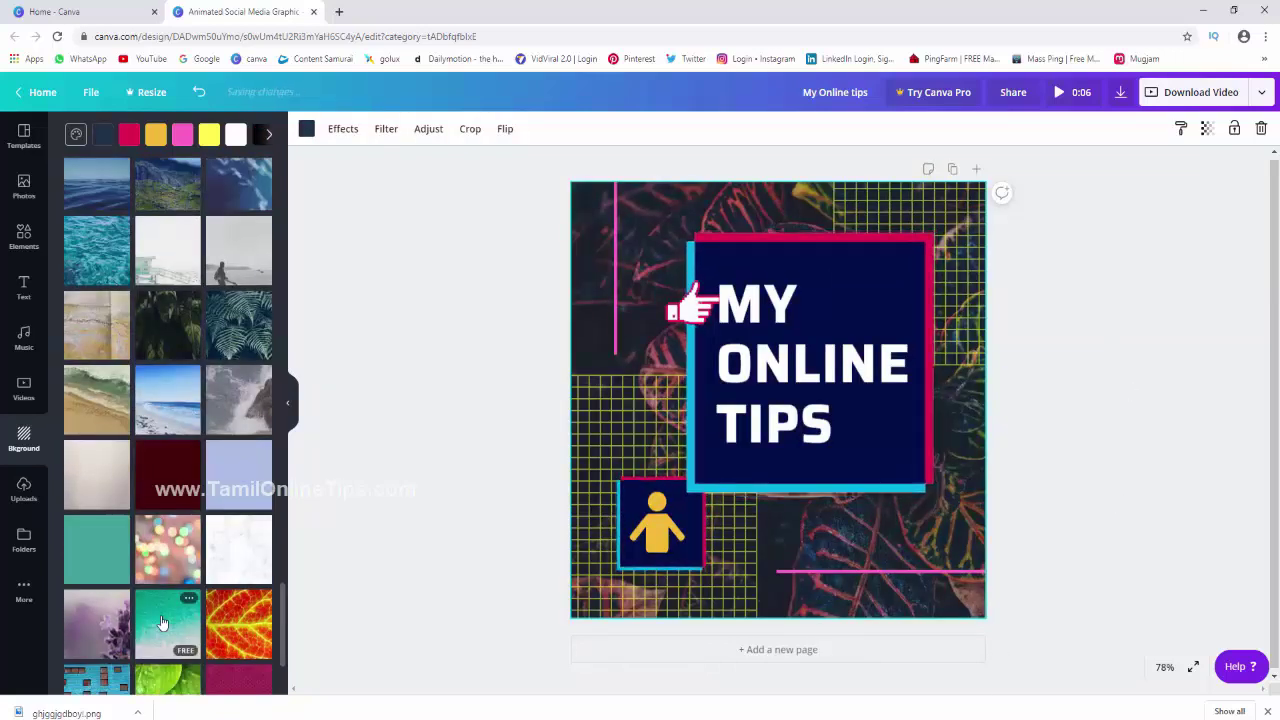
left_click(23, 488)
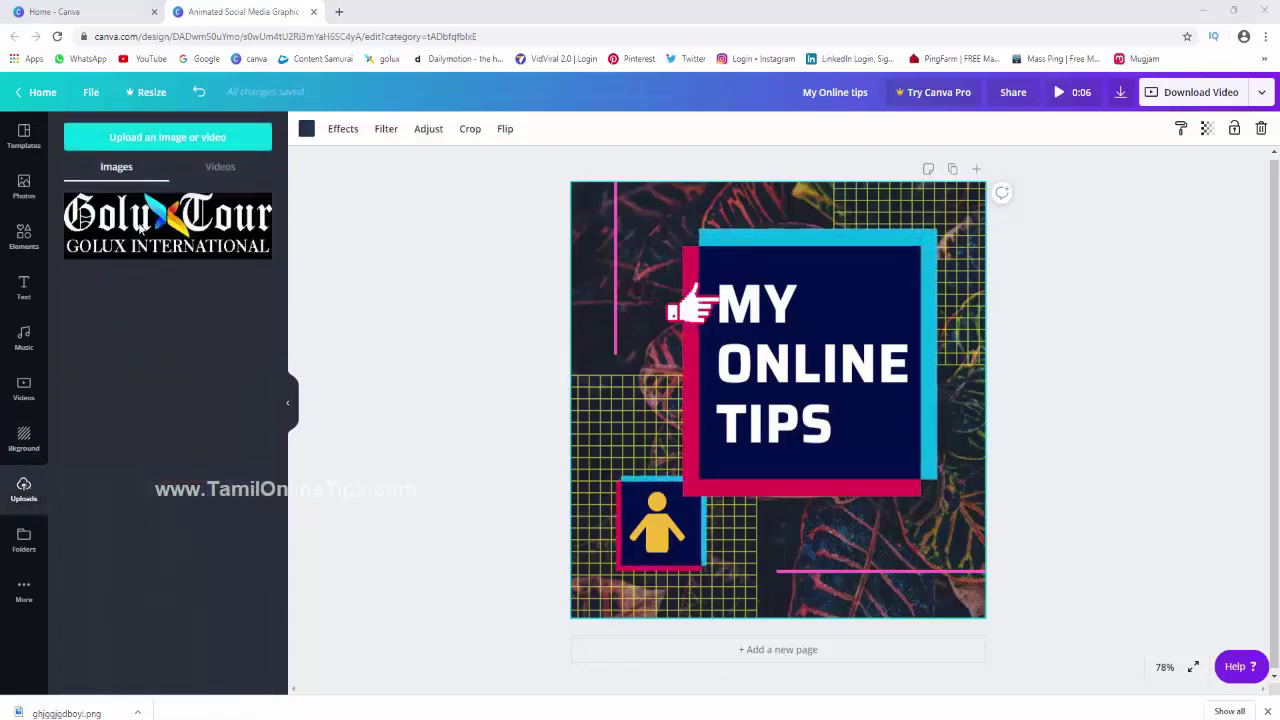
Step: Bring up the template library, glance at the Canva home page, and return to the editor
left_click(23, 140)
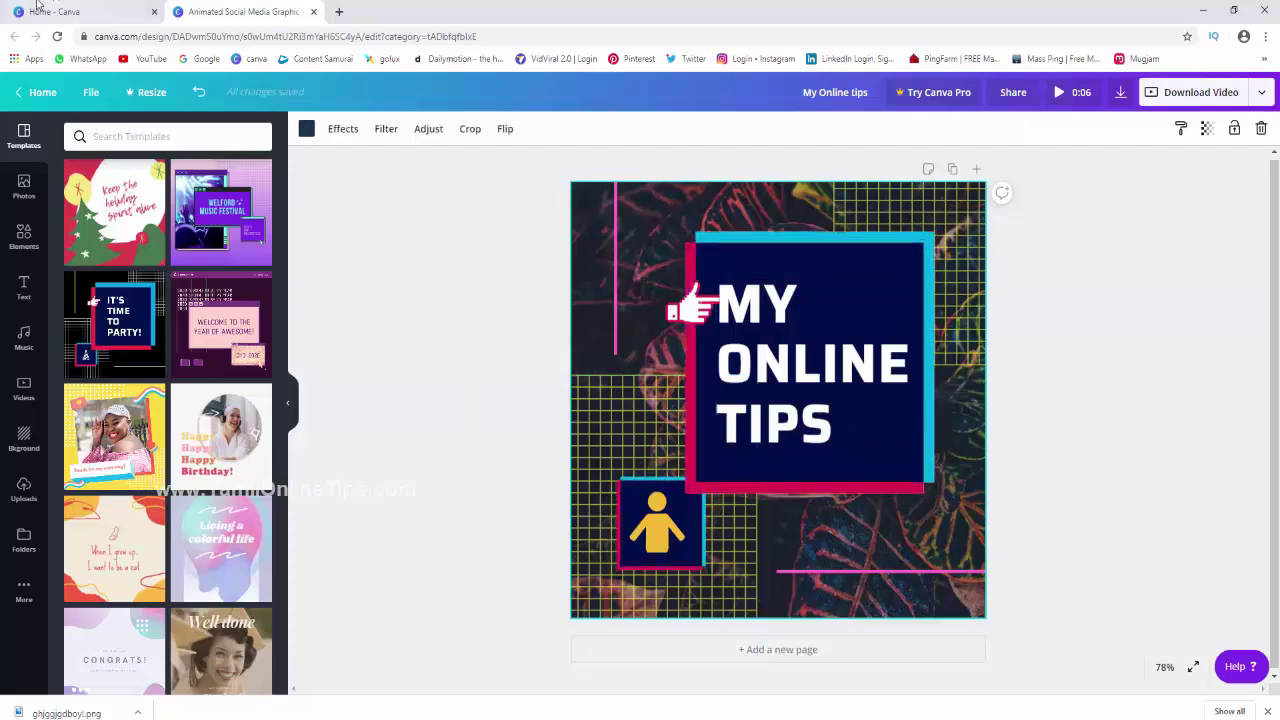
key("ctrl+shift+Tab")
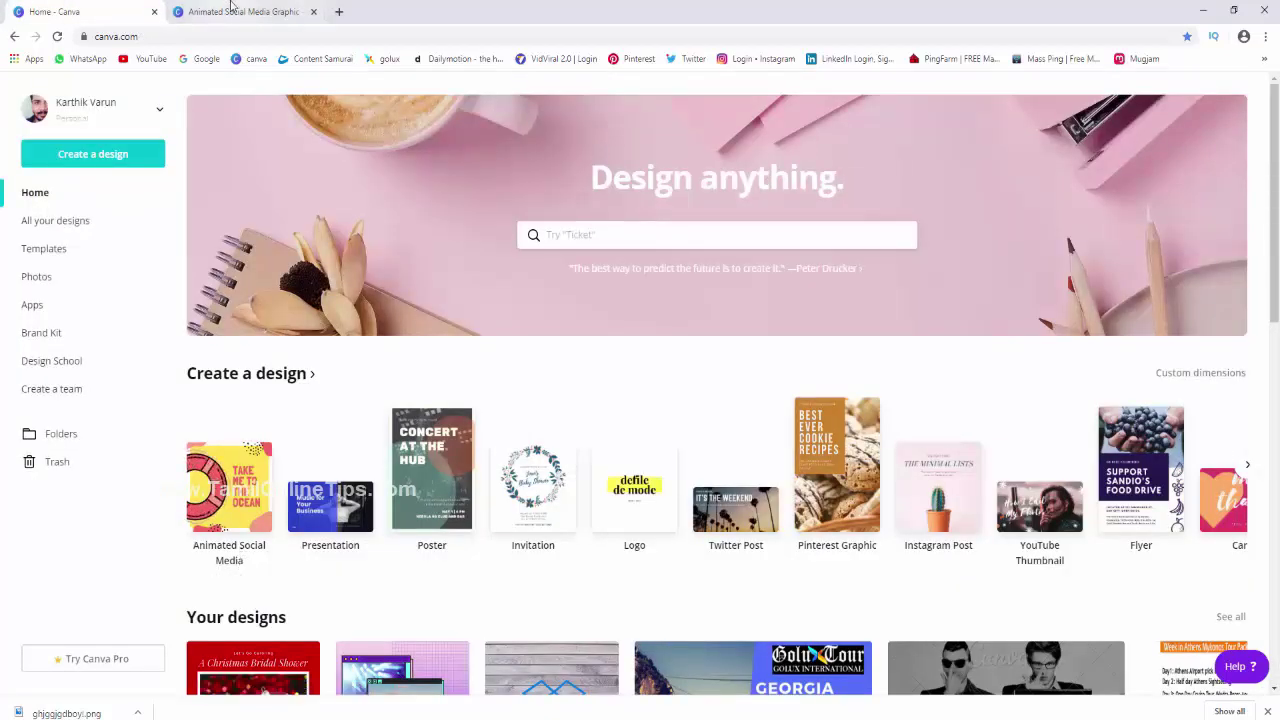
left_click(240, 11)
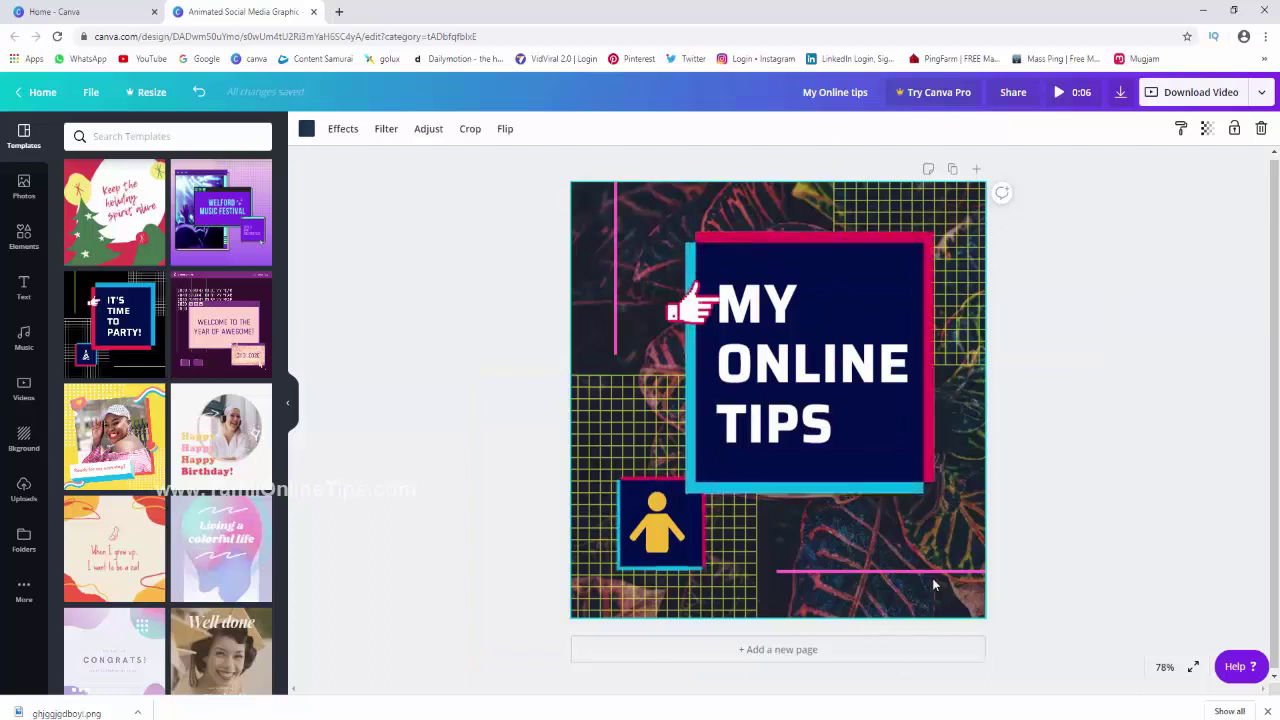
Step: Review the MP4 and Animated GIF file types in the download options
left_click(1200, 92)
left_click(1134, 213)
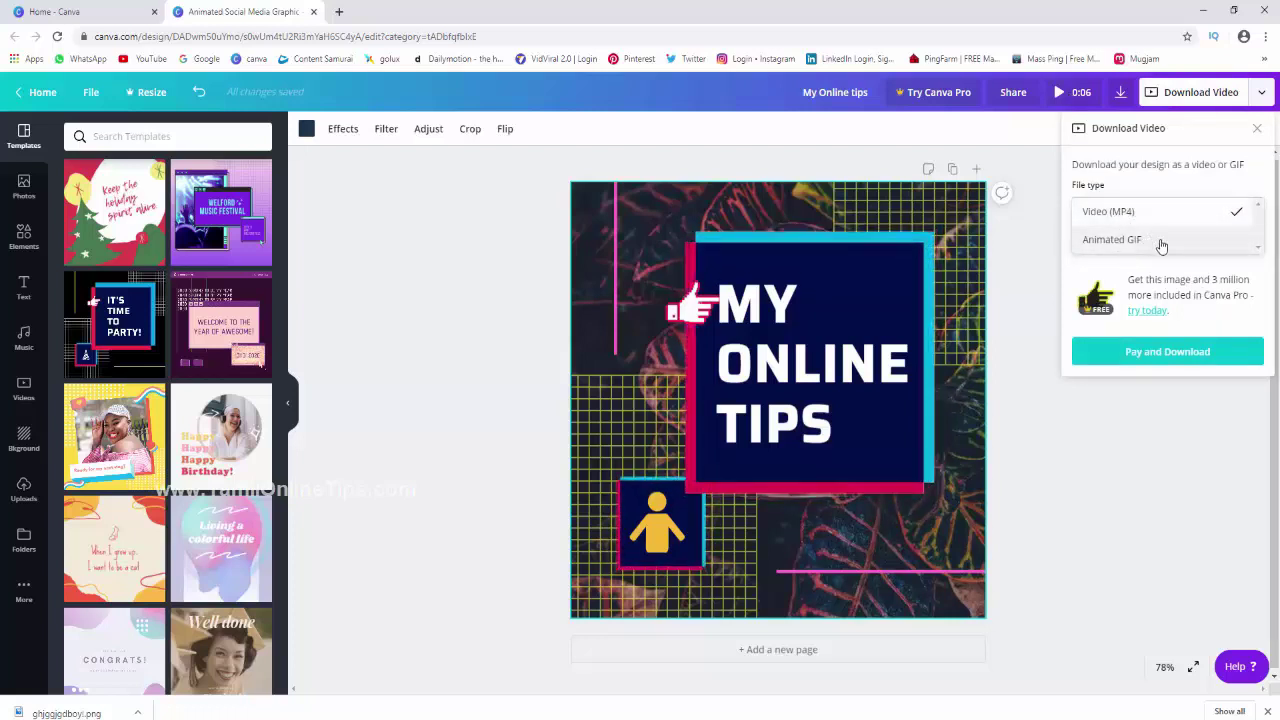
left_click(1156, 213)
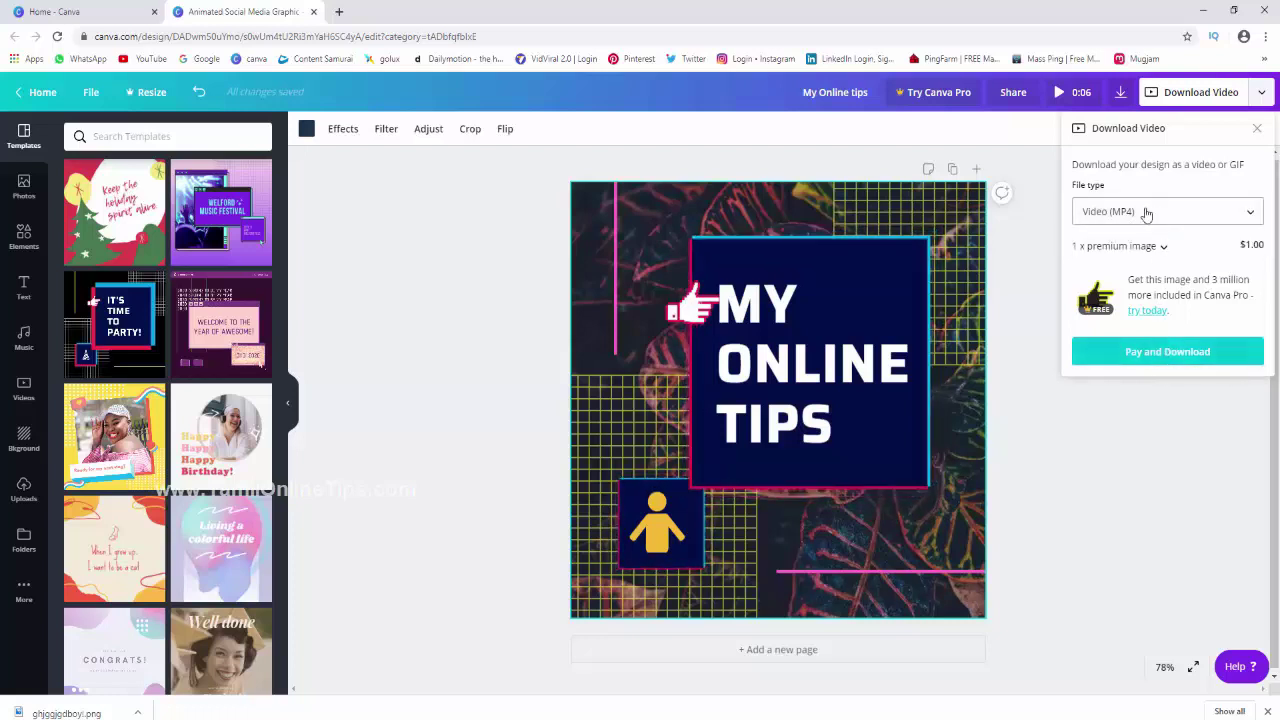
left_click(1143, 211)
left_click(1129, 240)
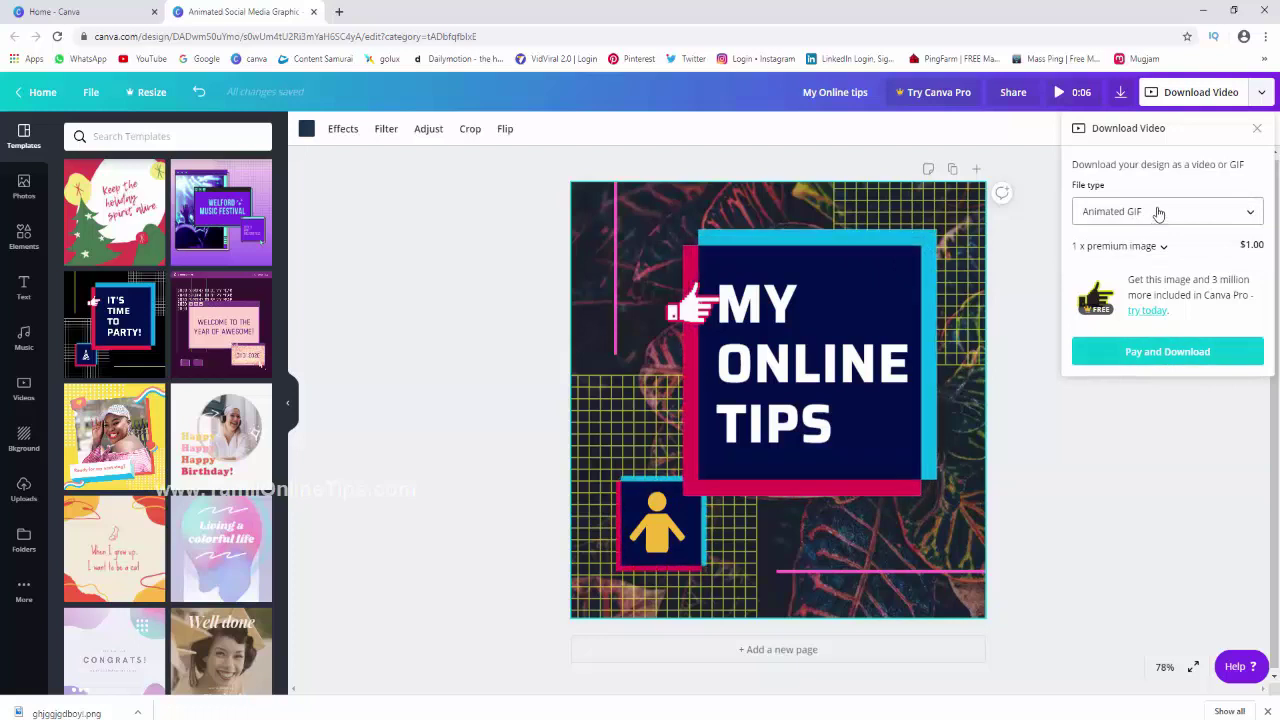
left_click(1158, 213)
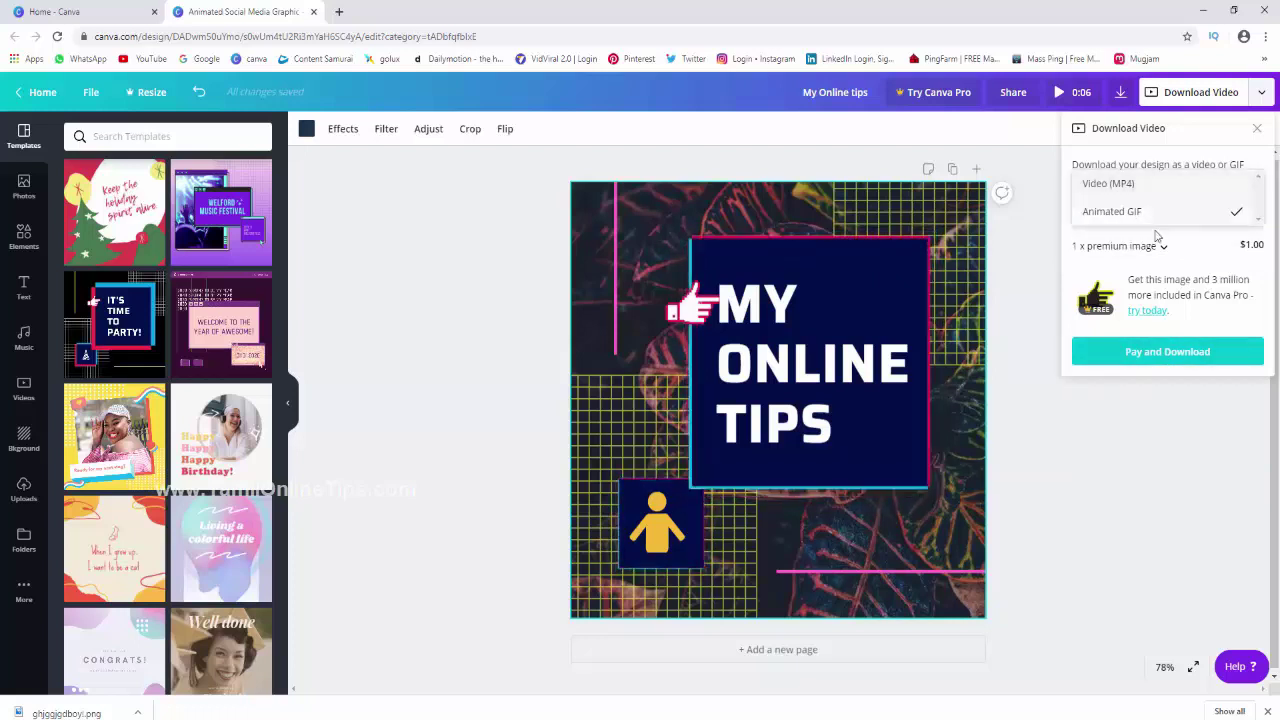
left_click(1156, 234)
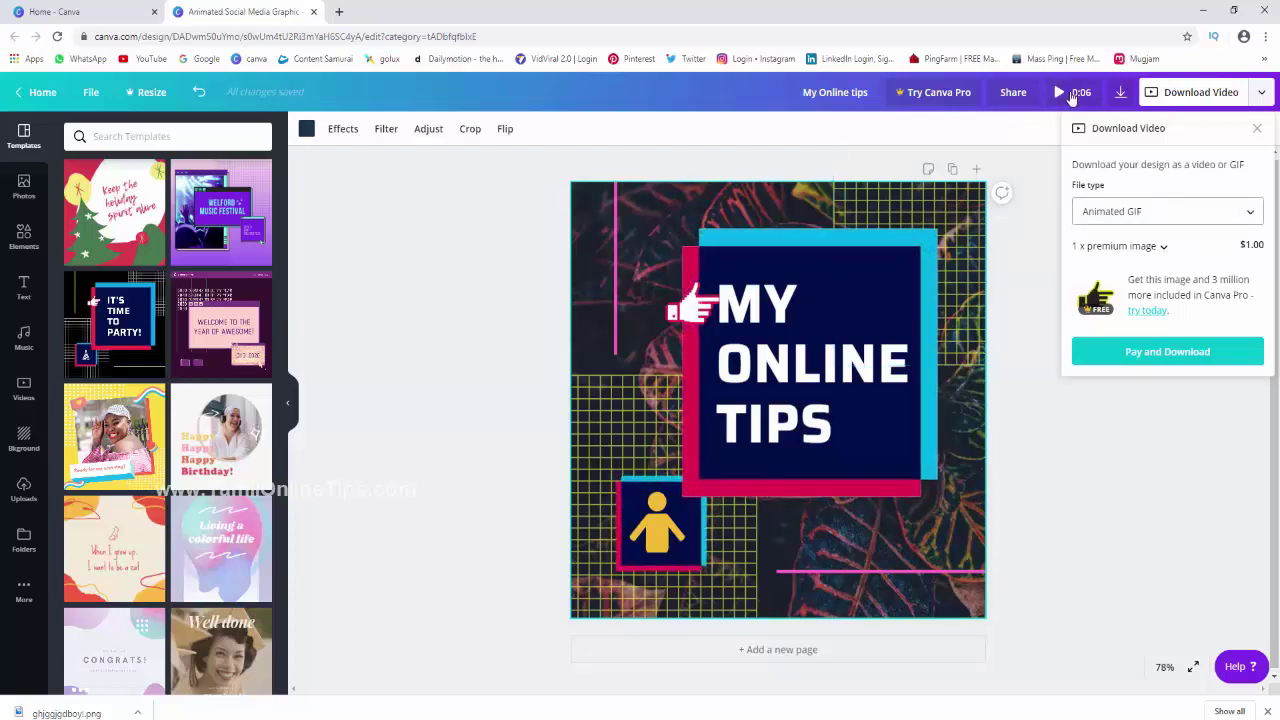
left_click(815, 380)
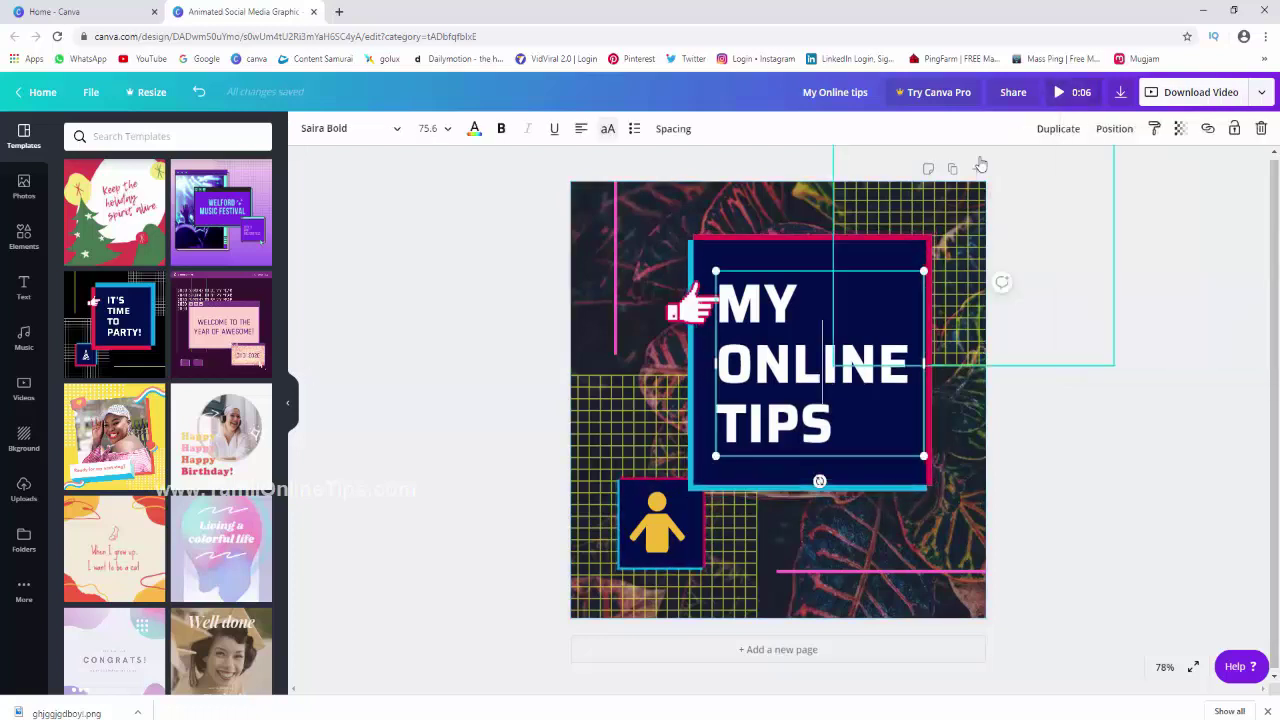
Step: Recheck the MP4 download option, then go to the Canva home page
right_click(1086, 89)
left_click(1066, 277)
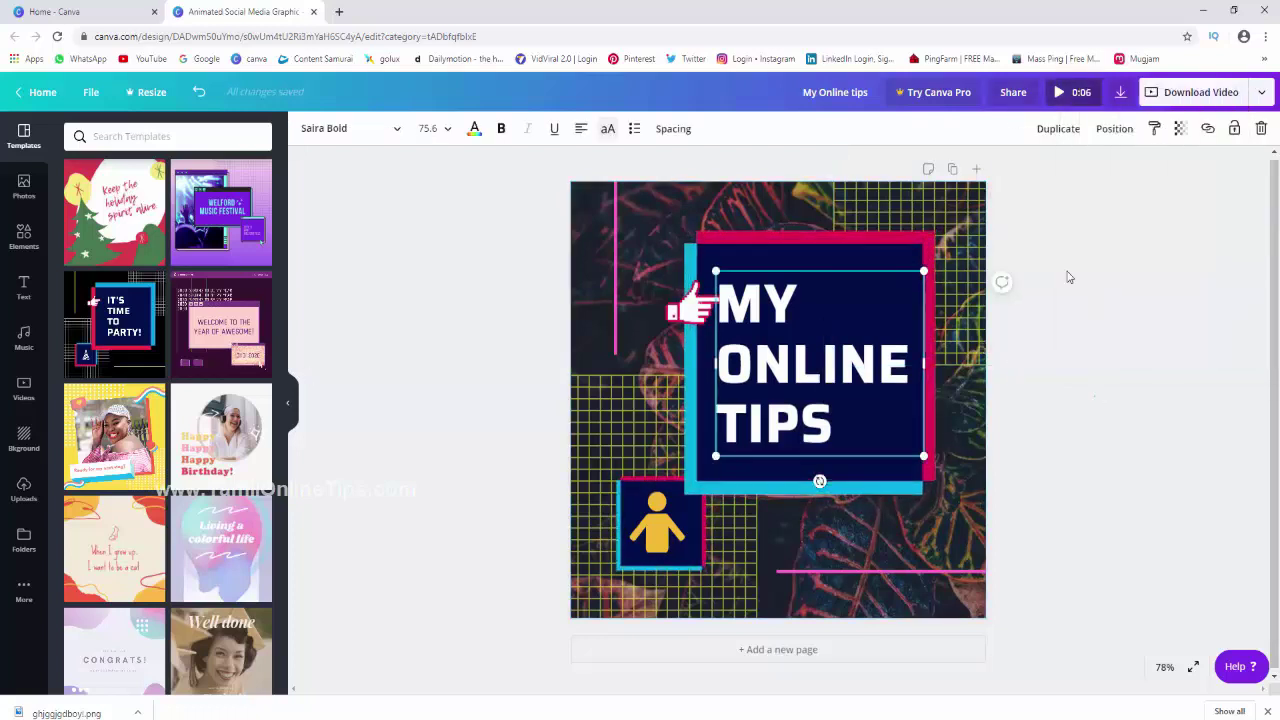
left_click(799, 329)
left_click(831, 304)
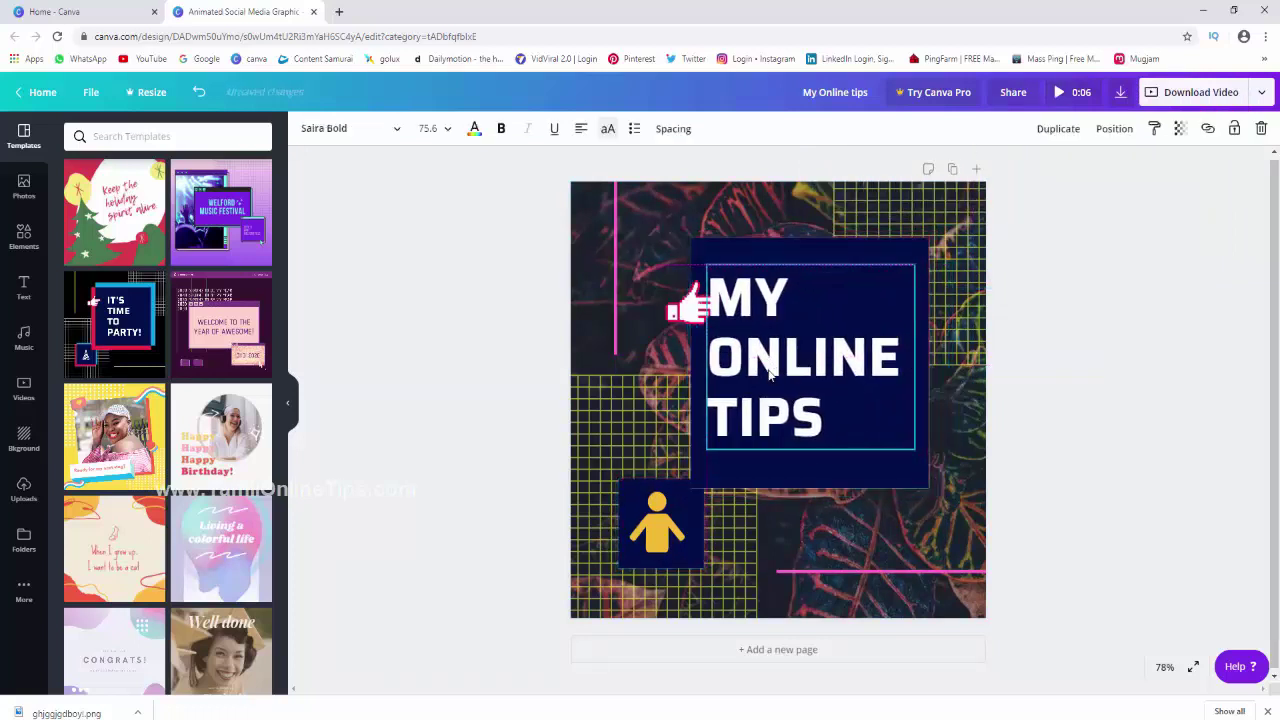
left_click(1190, 92)
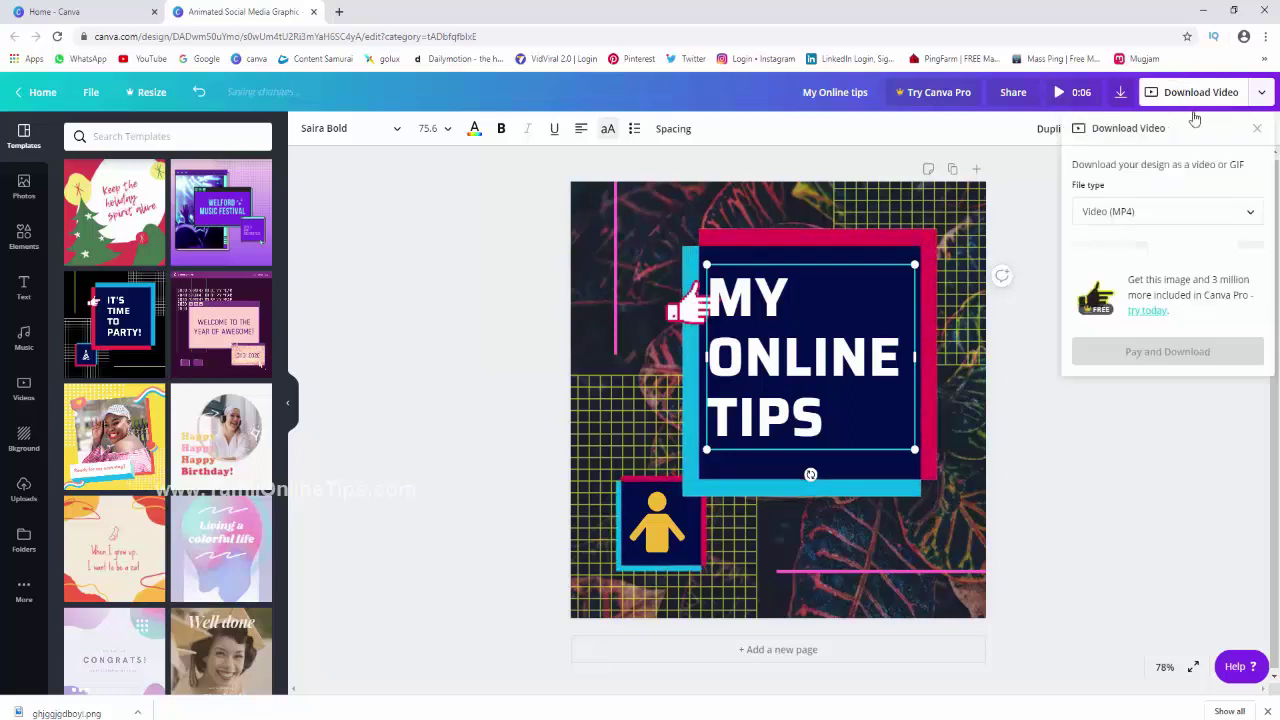
left_click(1110, 212)
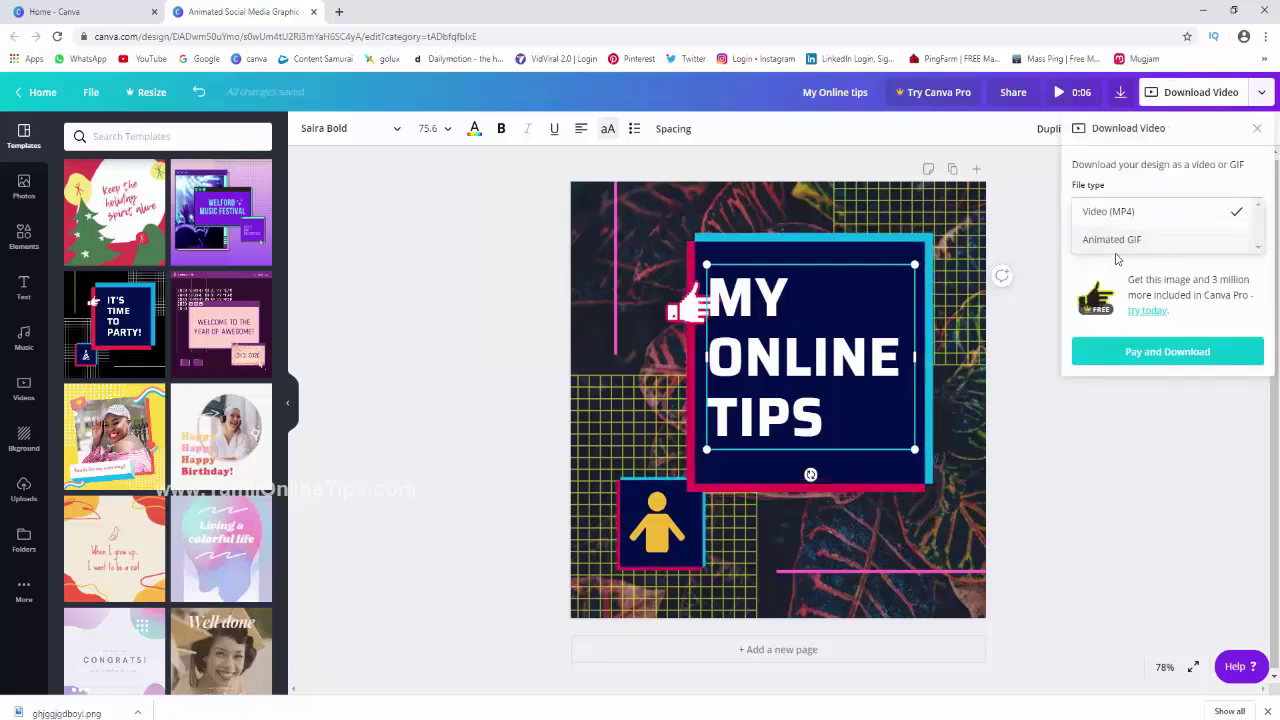
left_click(1206, 540)
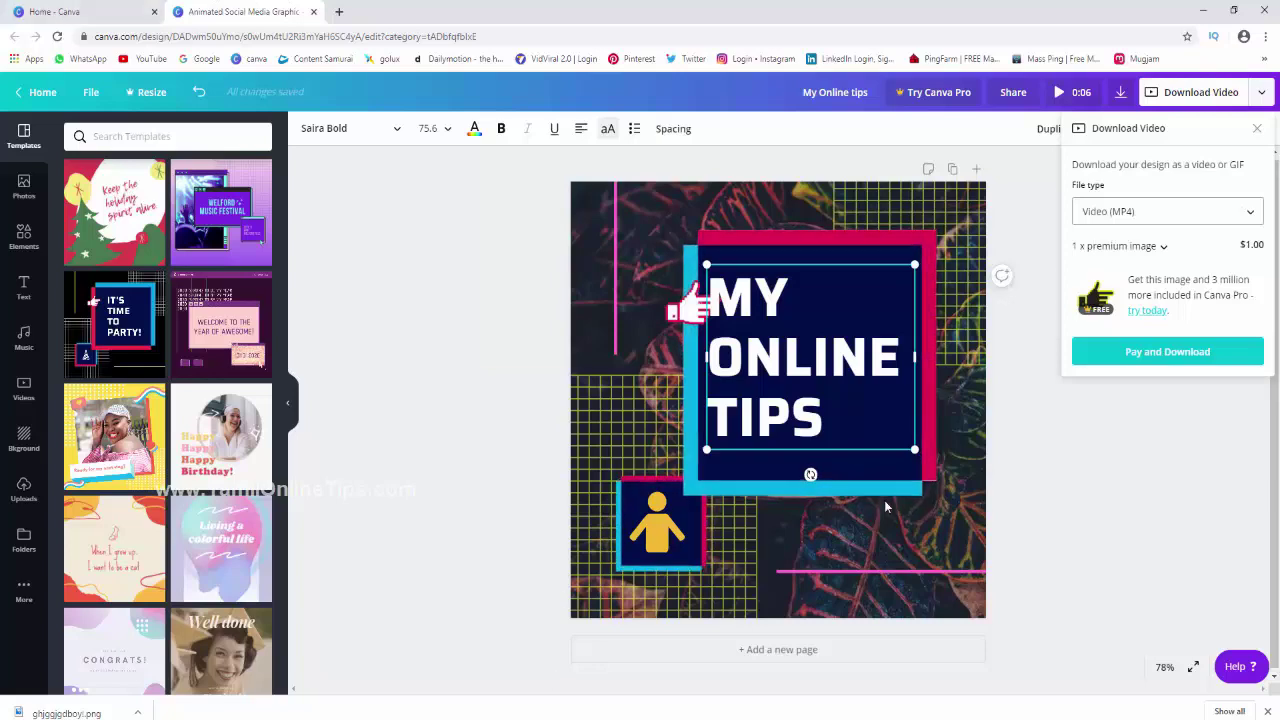
left_click(1180, 454)
left_click(119, 11)
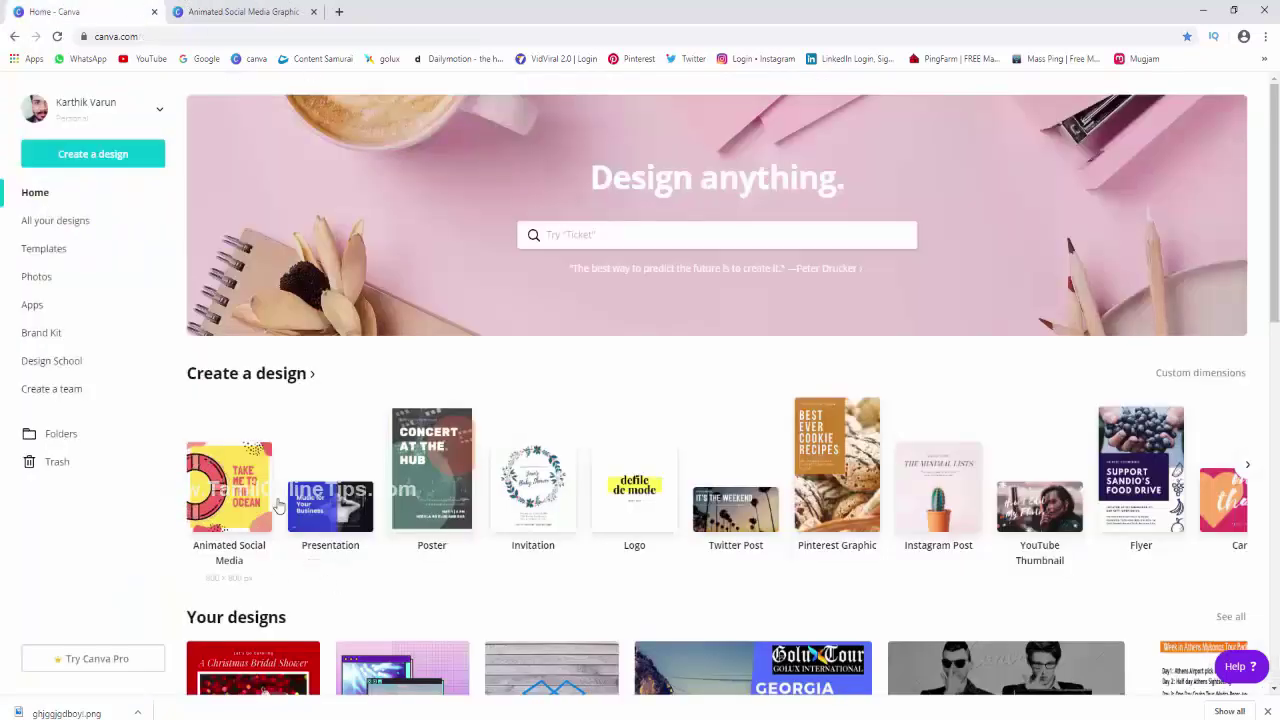